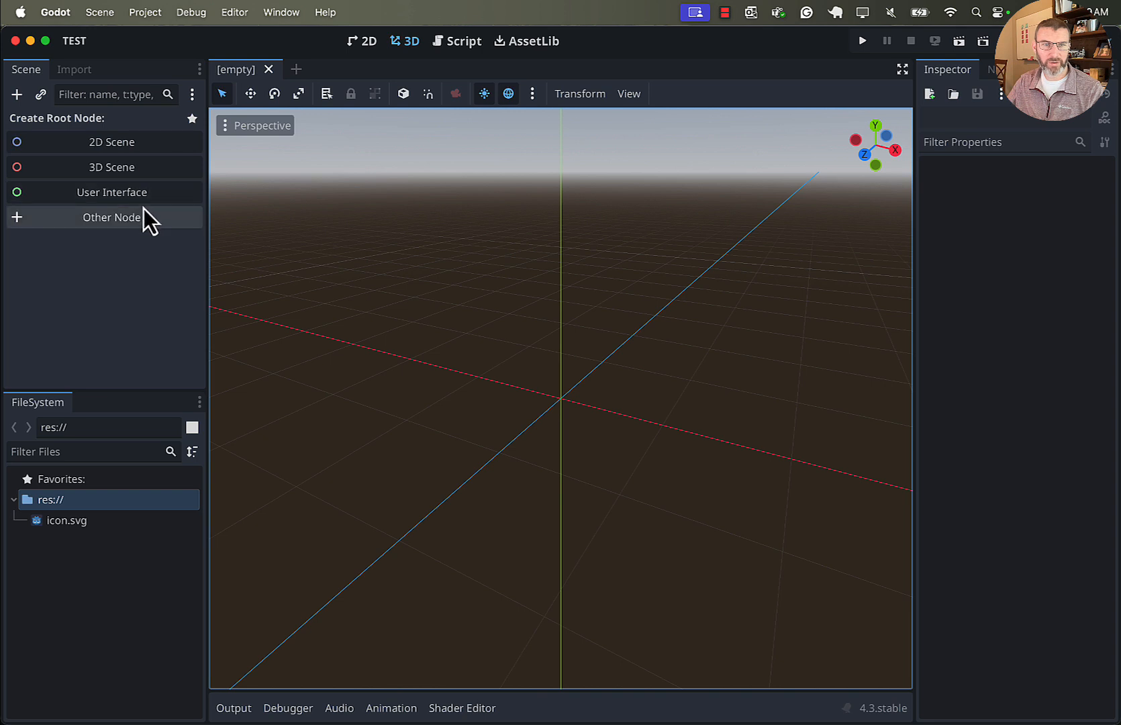
Create a 3D scene root node and save the scene as main.tscn in the project folder.
{"action": "left_click", "coordinate": [125, 174]}
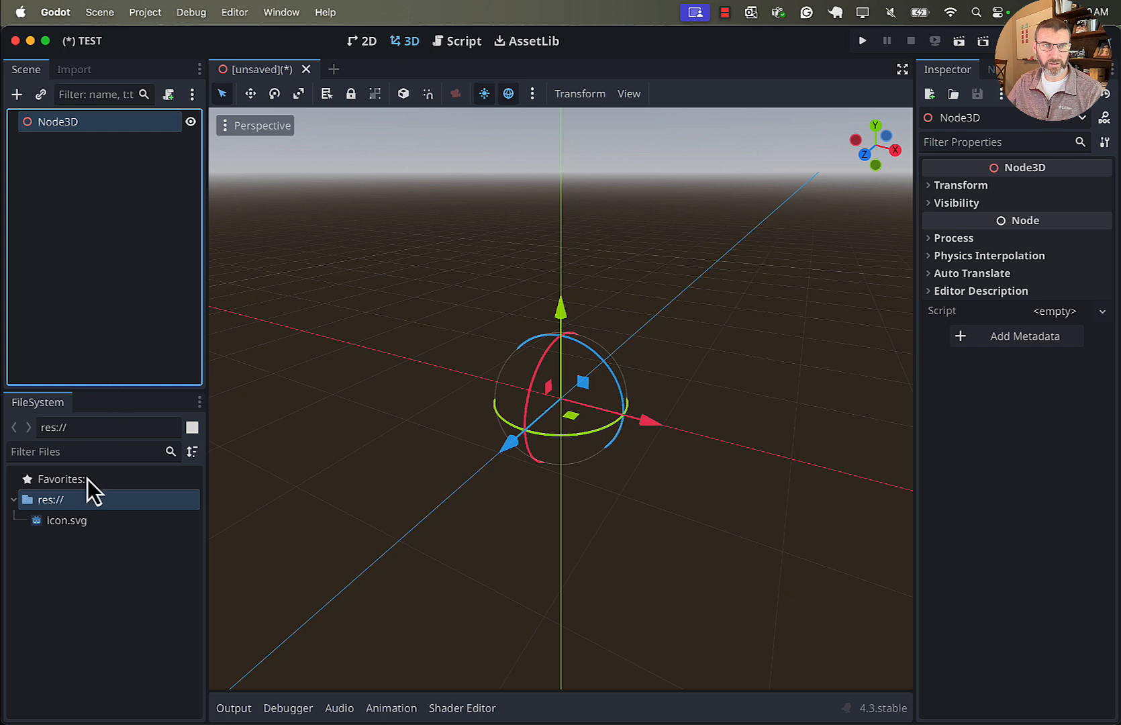
{"action": "left_click", "coordinate": [87, 245]}
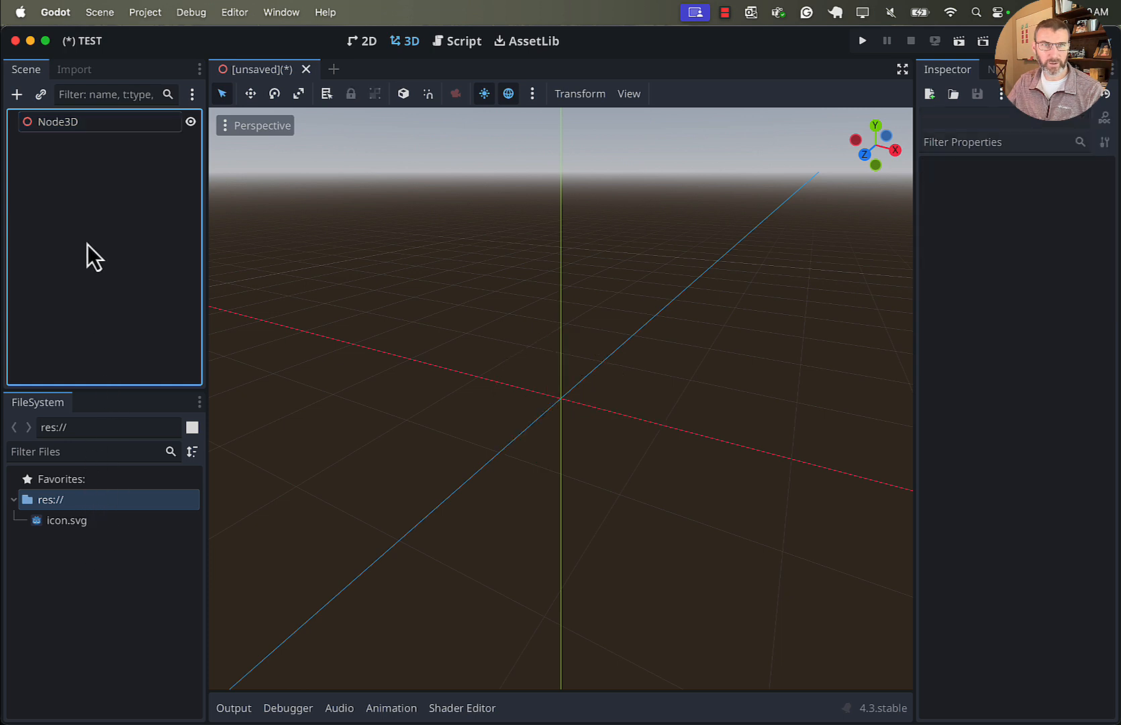
{"action": "key", "text": "super+s"}
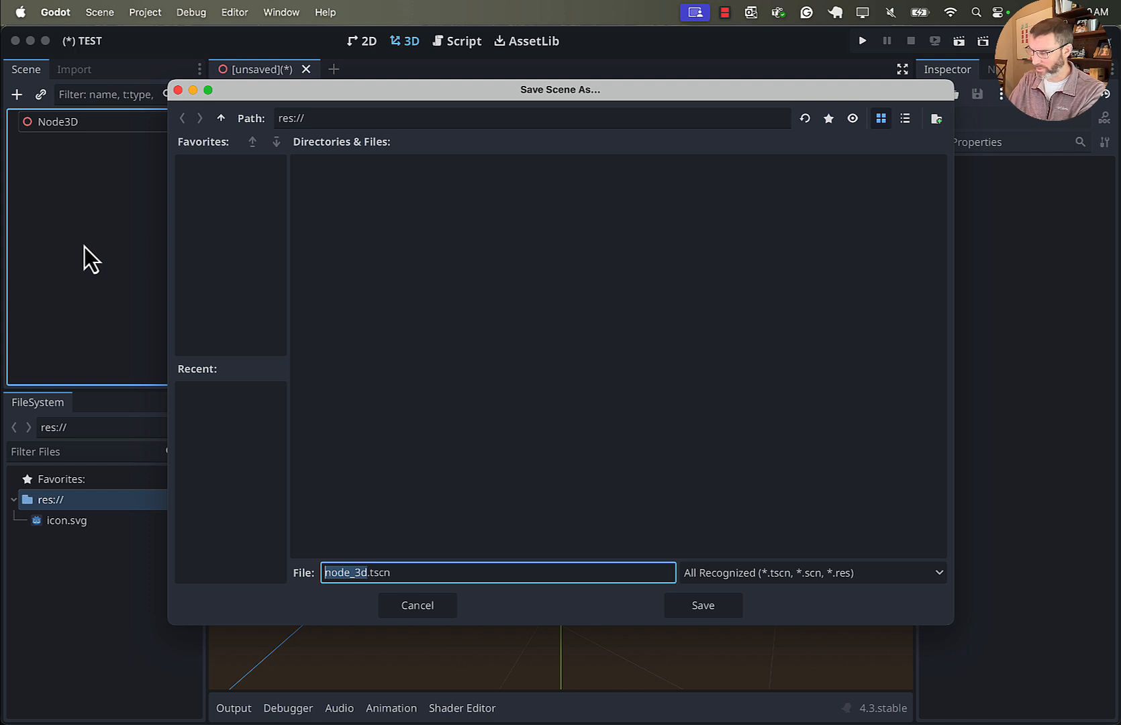
{"action": "type", "text": "main"}
{"action": "key", "text": "Return"}
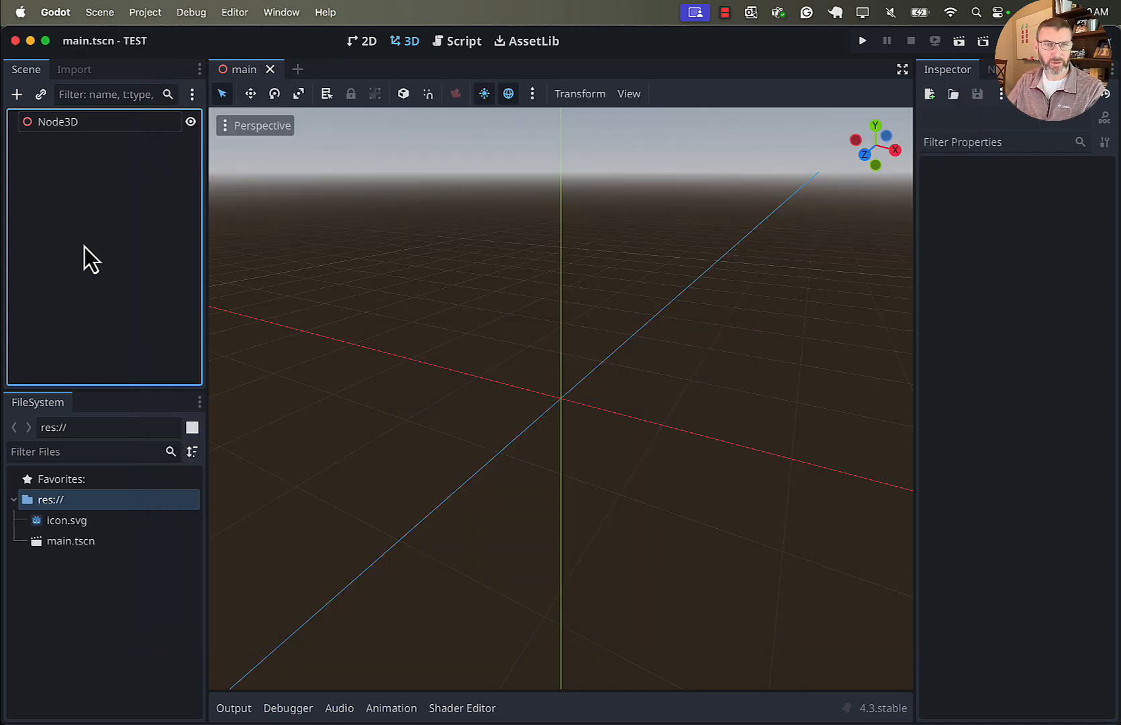
{"action": "left_click", "coordinate": [95, 543]}
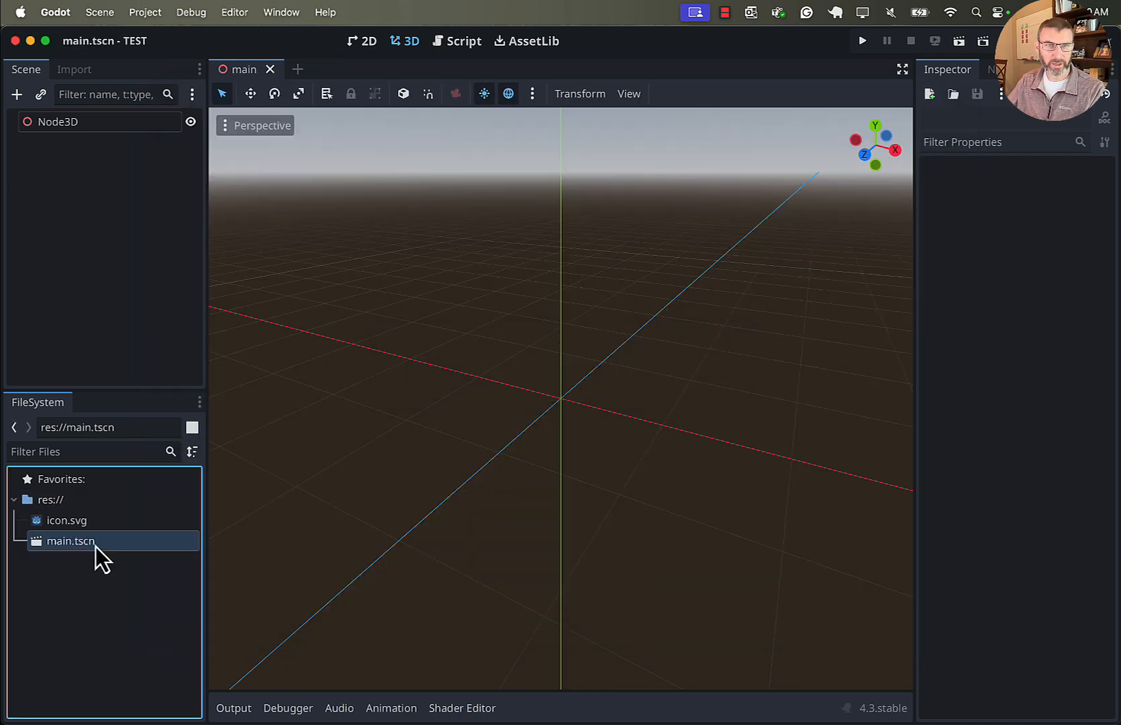
Add a CSGBox3D node as a child of the root Node3D.
{"action": "left_click", "coordinate": [67, 125]}
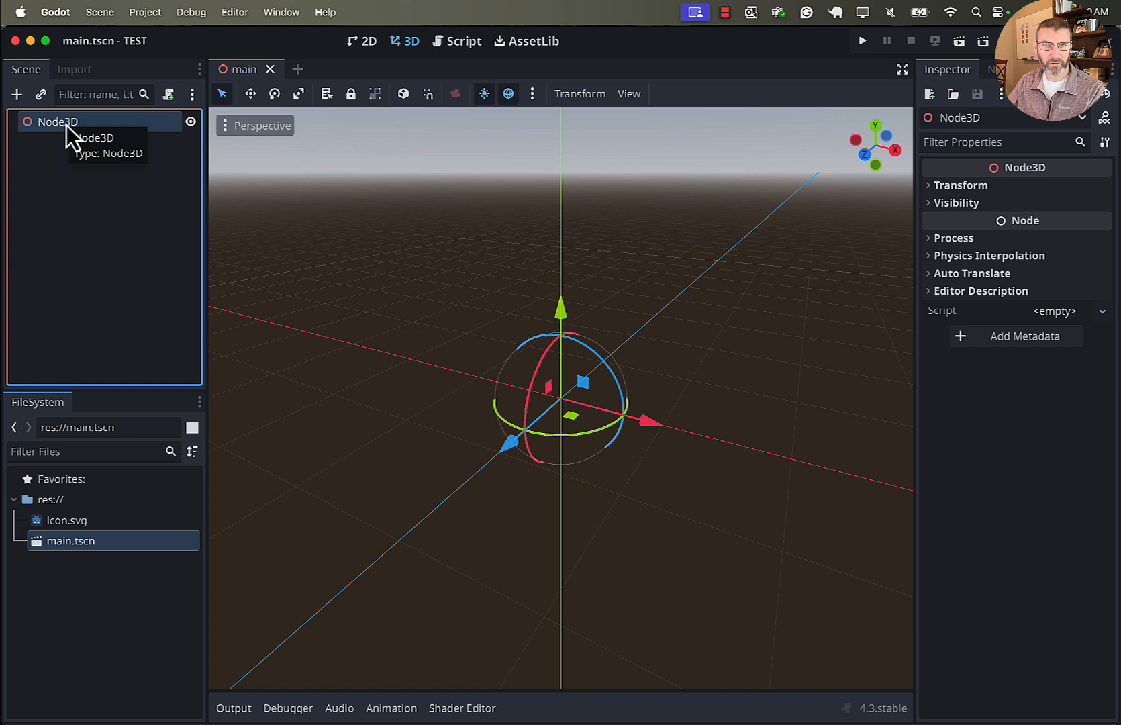
{"action": "right_click", "coordinate": [67, 126]}
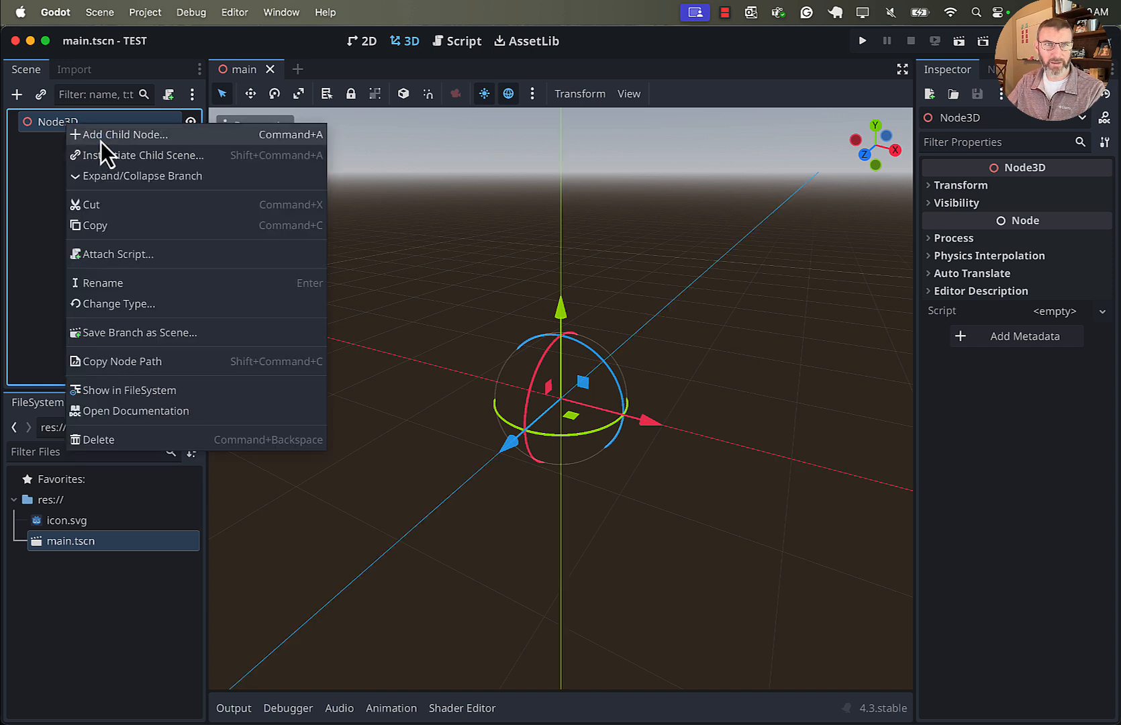
{"action": "left_click", "coordinate": [101, 142]}
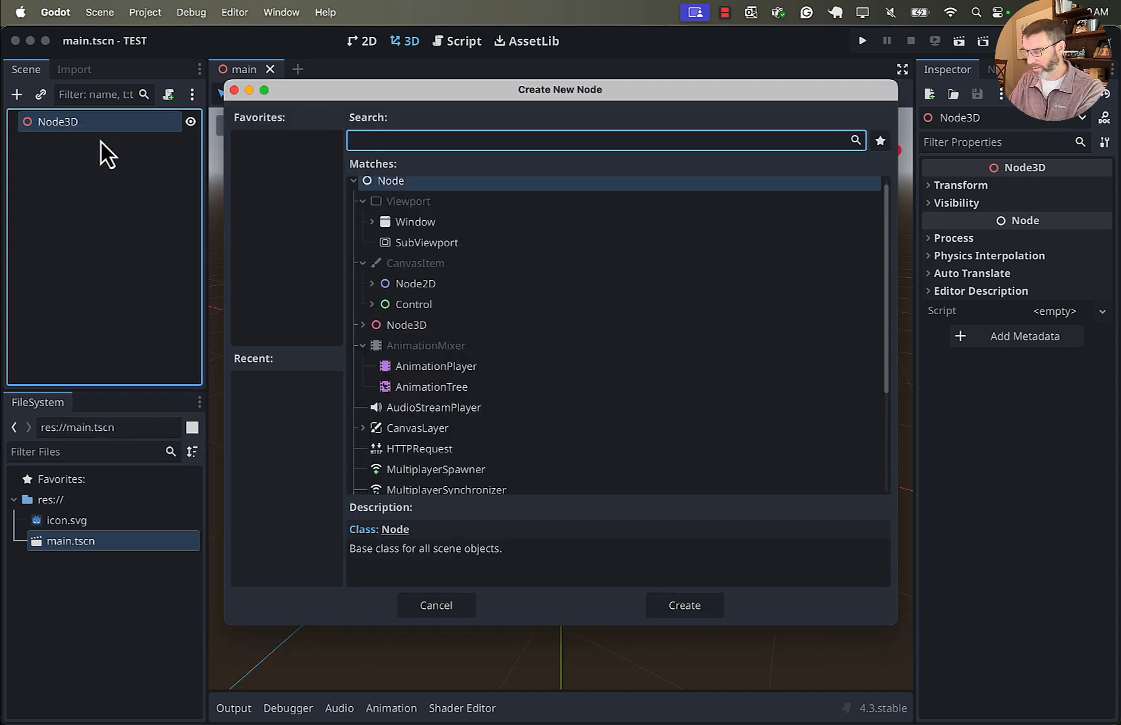
{"action": "type", "text": "csg"}
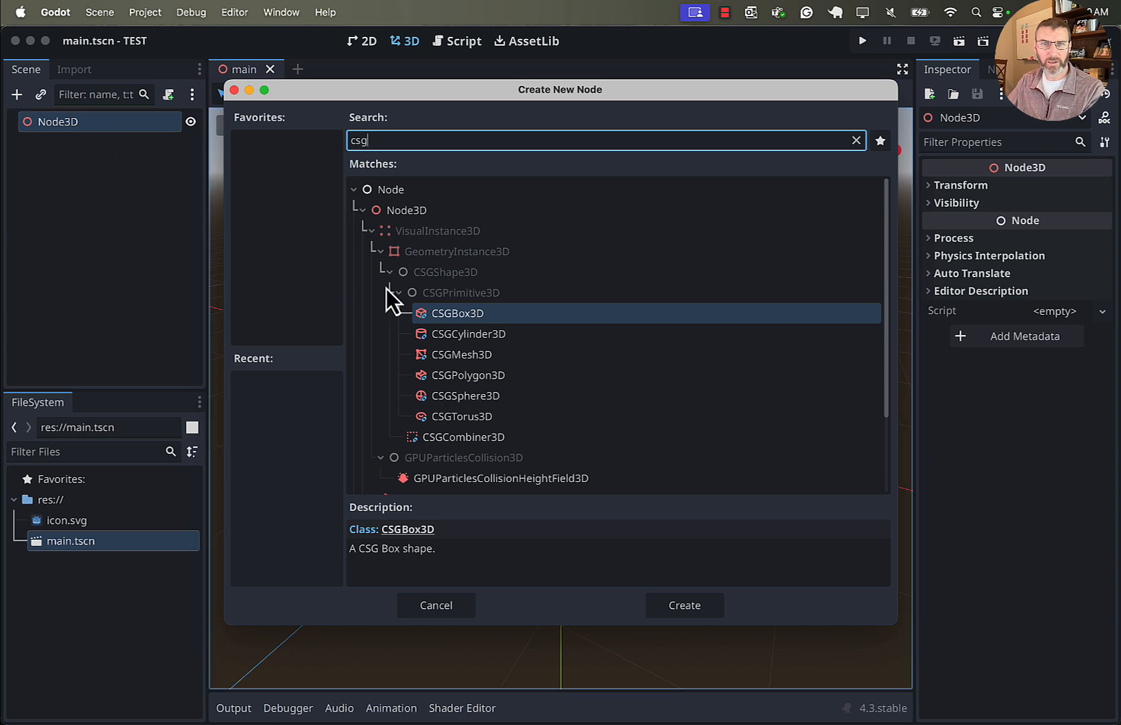
{"action": "left_click", "coordinate": [507, 316]}
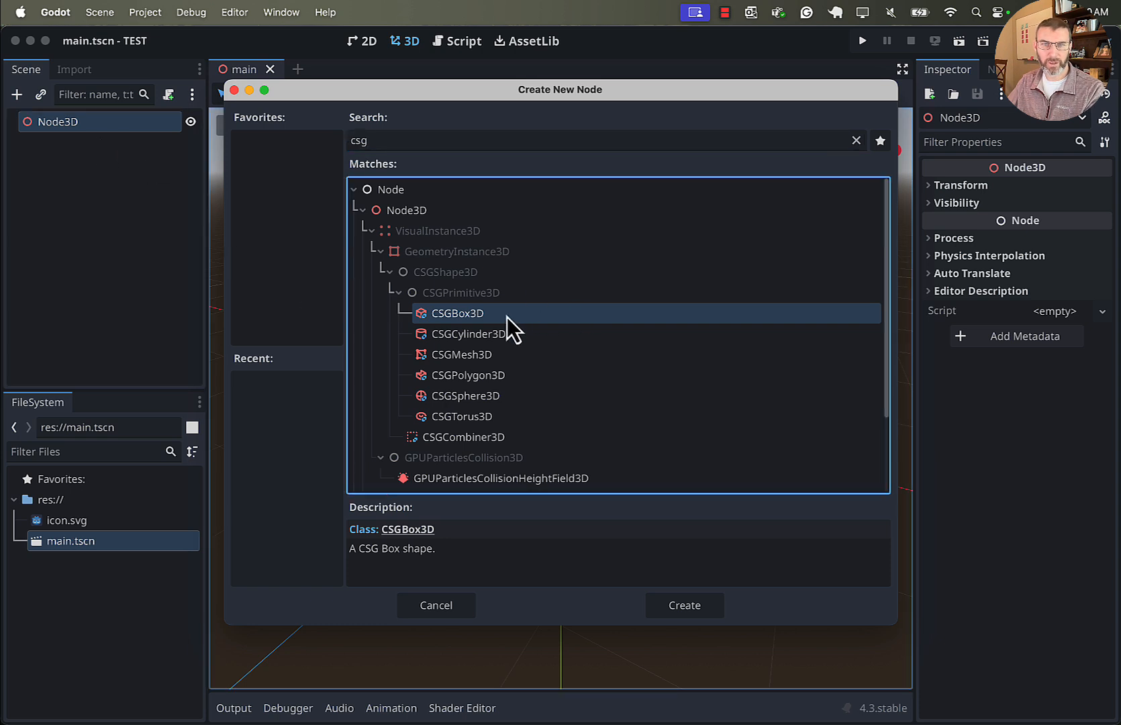
{"action": "left_click", "coordinate": [700, 608]}
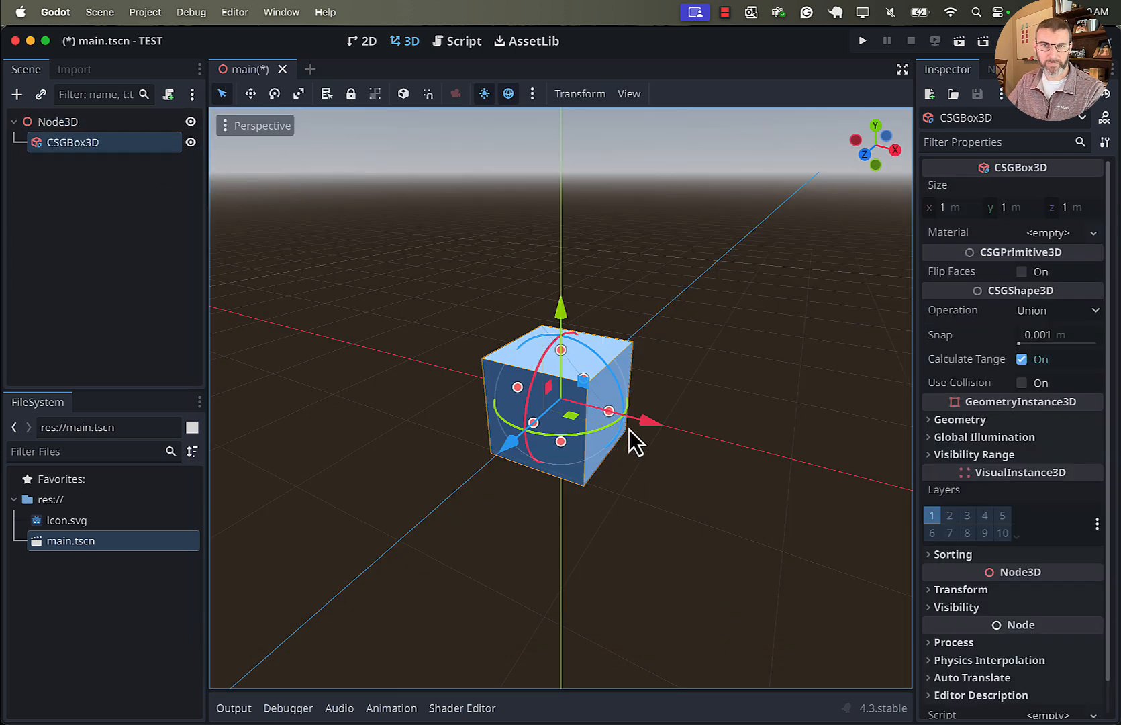
Stretch the box with its size handles to about 6.04 m along X and 4.01 m along Z.
{"action": "left_click_drag", "start_coordinate": [608, 413], "coordinate": [806, 463]}
{"action": "left_click_drag", "start_coordinate": [518, 405], "coordinate": [304, 346]}
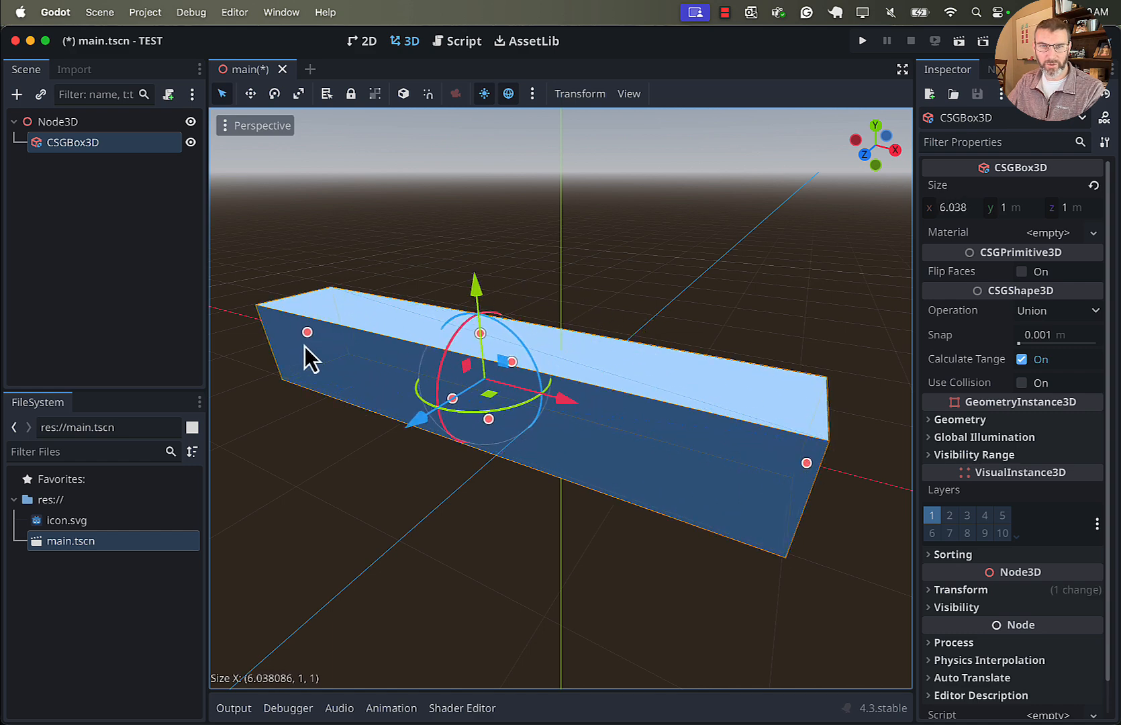
{"action": "left_click_drag", "start_coordinate": [449, 397], "coordinate": [607, 288]}
{"action": "right_click", "coordinate": [607, 288]}
{"action": "mouse_move", "coordinate": [515, 359]}
{"action": "middle_mouse_down"}
{"action": "mouse_move", "coordinate": [512, 396]}
{"action": "mouse_move", "coordinate": [426, 409]}
{"action": "mouse_move", "coordinate": [510, 382]}
{"action": "middle_mouse_up"}
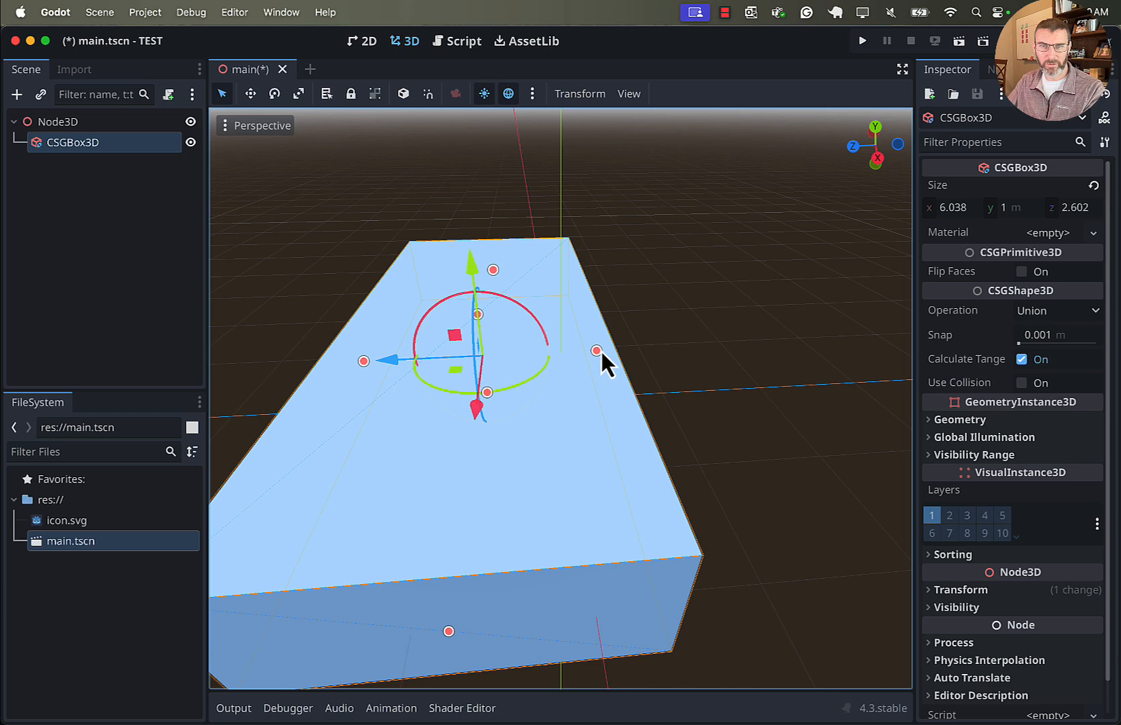
{"action": "left_click_drag", "start_coordinate": [596, 350], "coordinate": [716, 351]}
{"action": "middle_click_drag", "start_coordinate": [726, 346], "coordinate": [785, 354]}
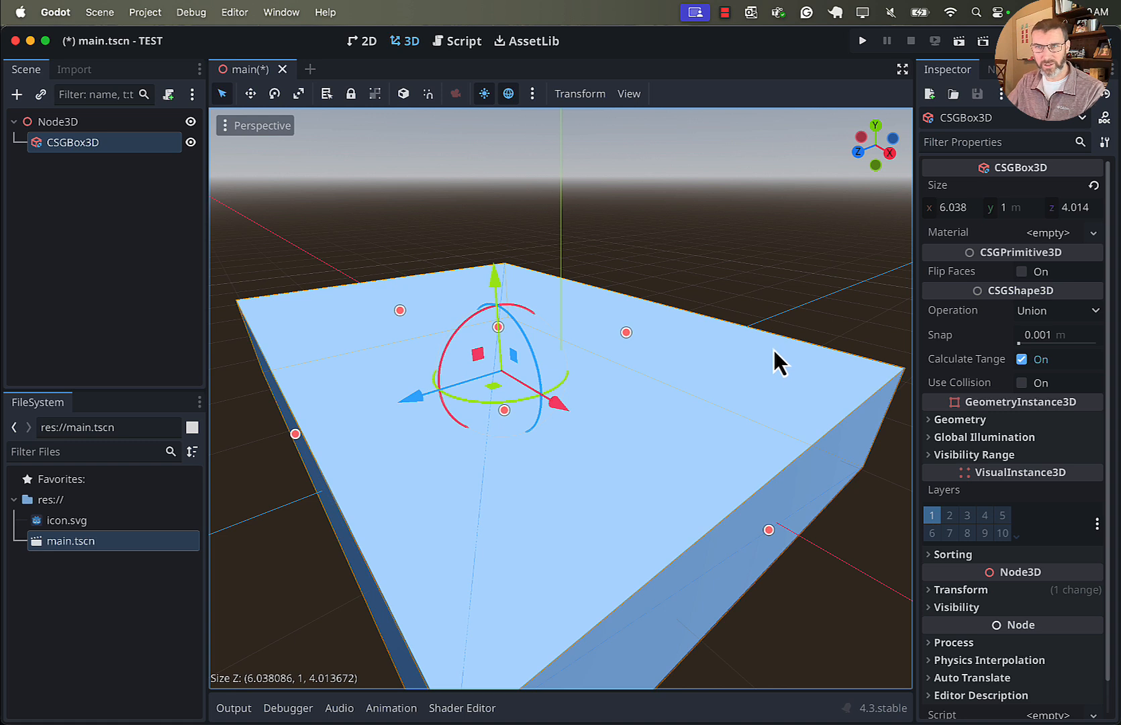
Set the box's X and Z size to 10 m each and save the scene.
{"action": "left_click", "coordinate": [946, 213]}
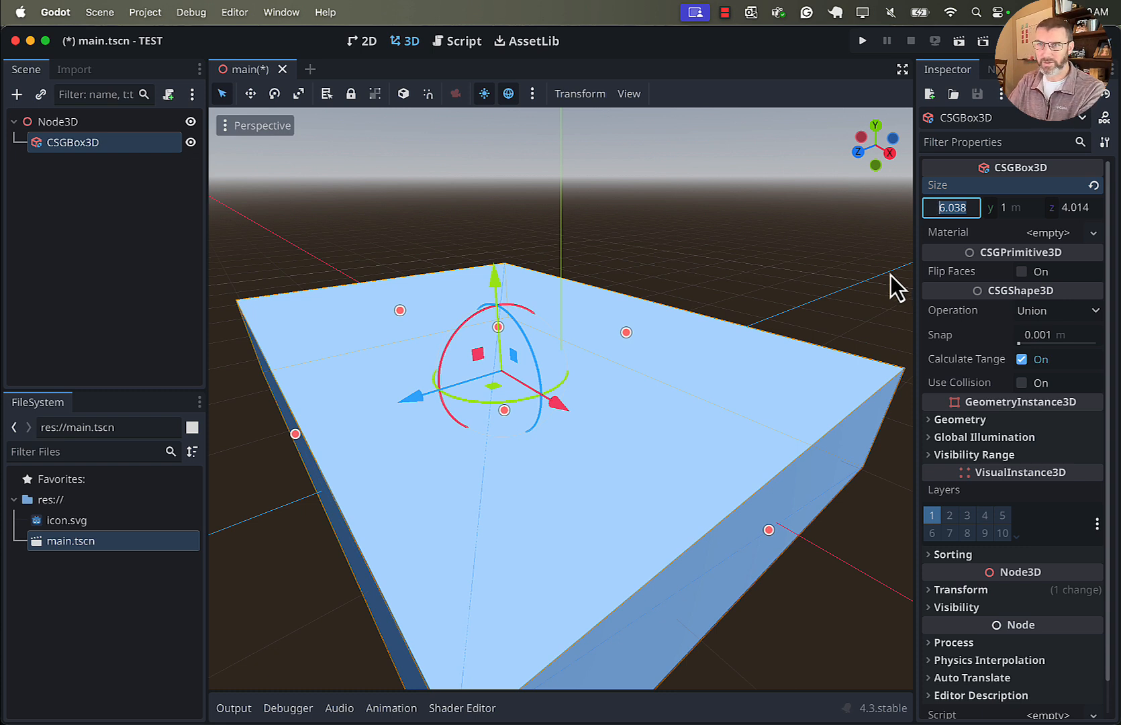
{"action": "type", "text": "10"}
{"action": "key", "text": "Tab"}
{"action": "key", "text": "Tab"}
{"action": "type", "text": "10"}
{"action": "key", "text": "Tab"}
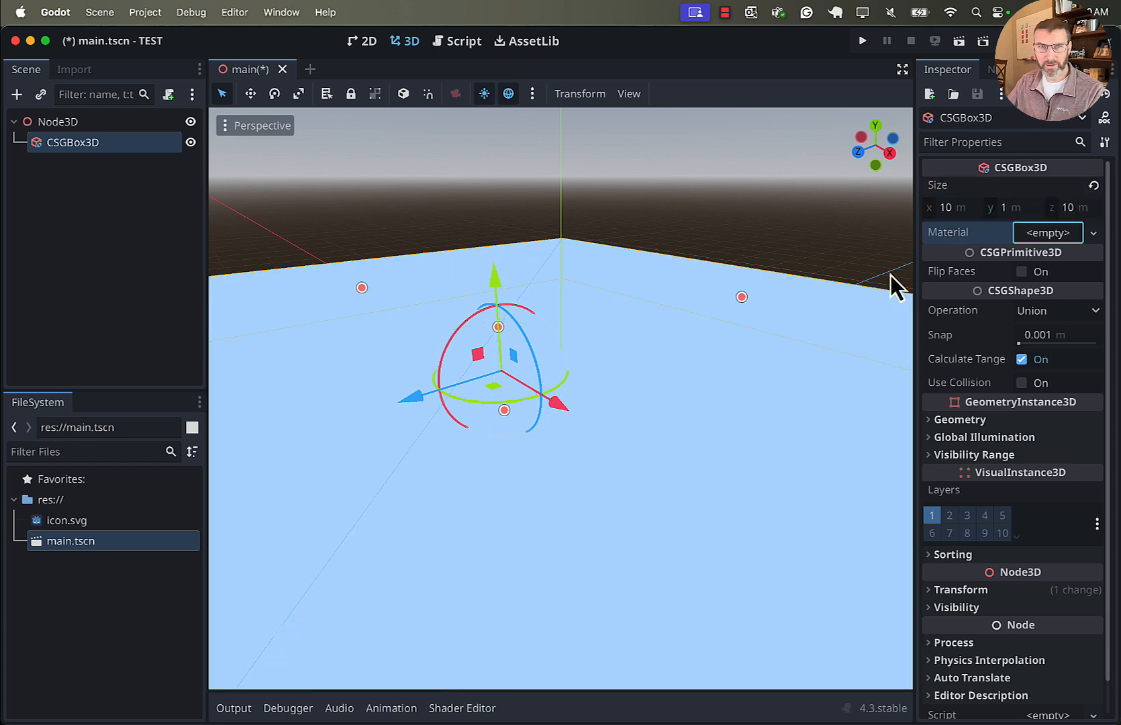
{"action": "scroll", "coordinate": [544, 448], "scroll_direction": "up", "scroll_amount": 2}
{"action": "scroll", "coordinate": [542, 449], "scroll_direction": "down", "scroll_amount": 3}
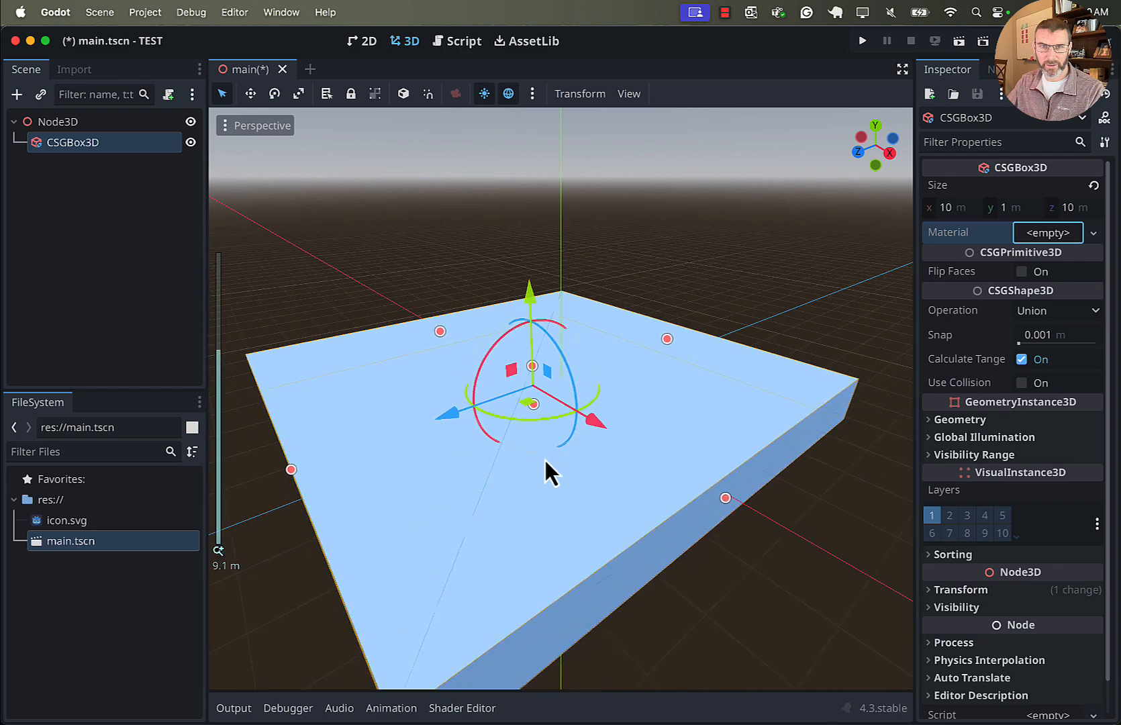
{"action": "mouse_move", "coordinate": [543, 457]}
{"action": "middle_mouse_down"}
{"action": "mouse_move", "coordinate": [603, 428]}
{"action": "mouse_move", "coordinate": [643, 495]}
{"action": "mouse_move", "coordinate": [541, 426]}
{"action": "mouse_move", "coordinate": [642, 468]}
{"action": "mouse_move", "coordinate": [538, 471]}
{"action": "mouse_move", "coordinate": [559, 444]}
{"action": "middle_mouse_up"}
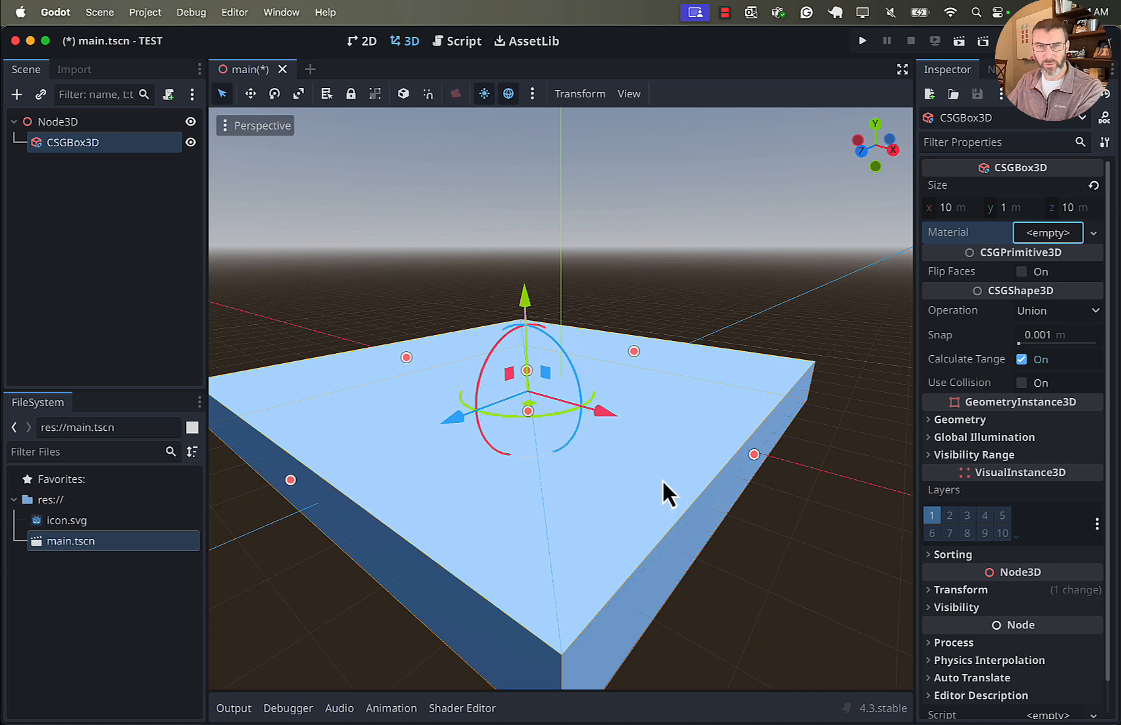
{"action": "key", "text": "super+s"}
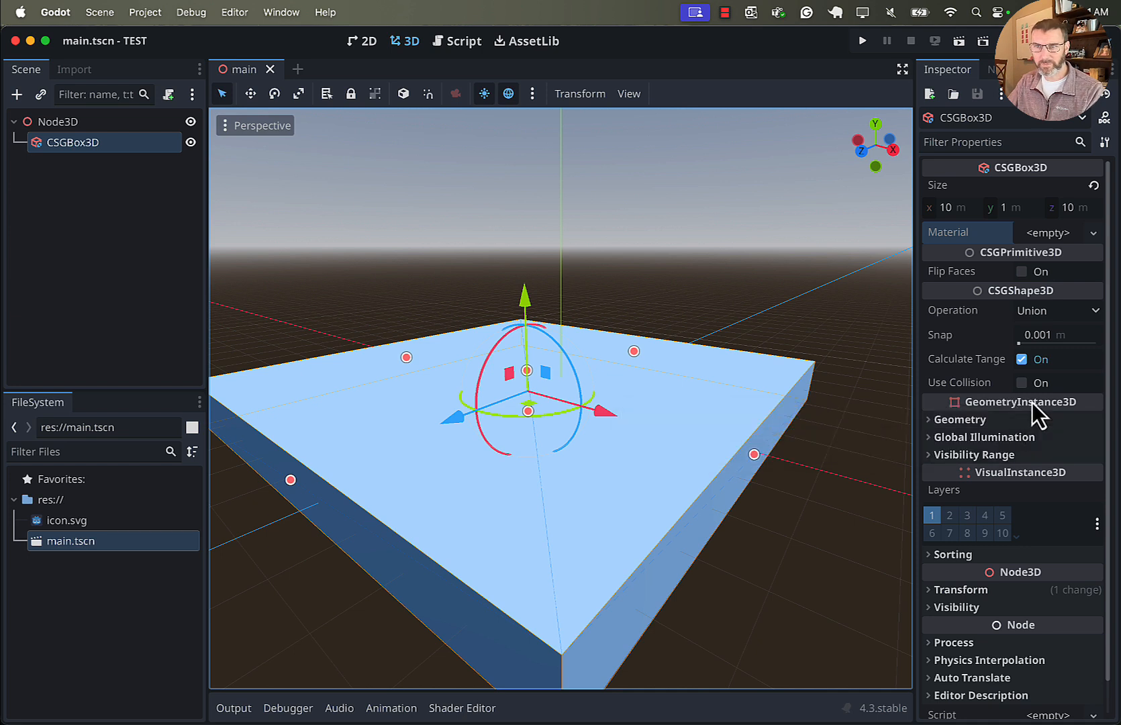
Assign a new StandardMaterial3D to the box and expand the material's properties.
{"action": "left_click", "coordinate": [1093, 233]}
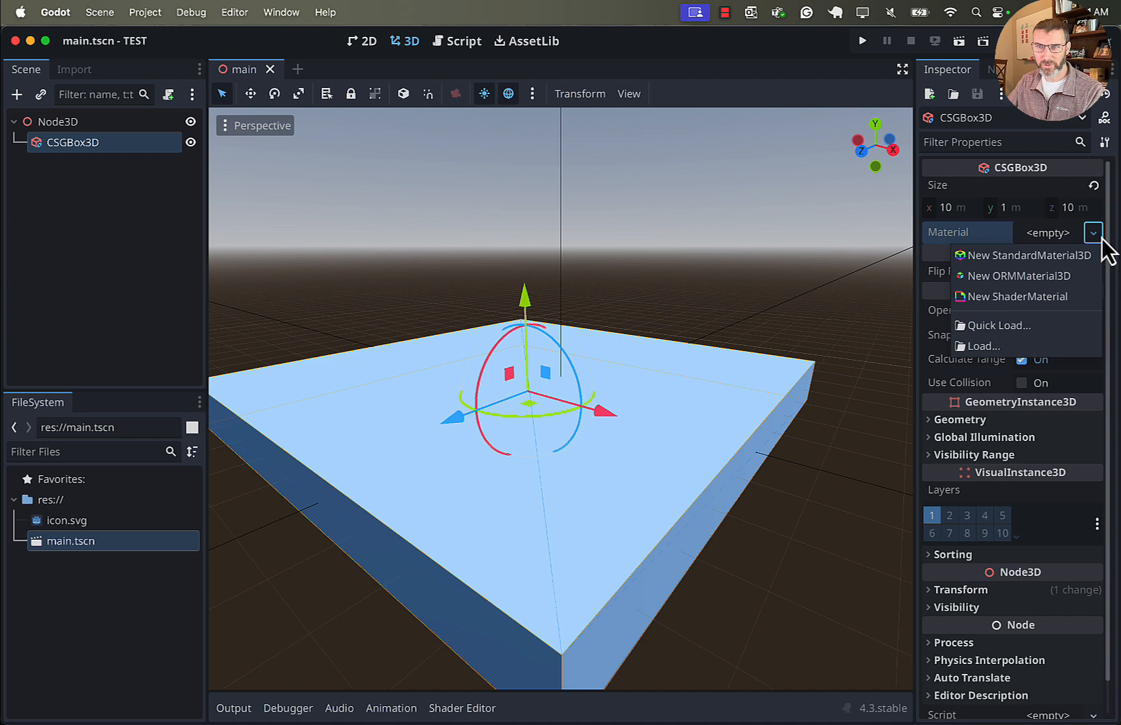
{"action": "key", "text": "Escape"}
{"action": "left_click", "coordinate": [1093, 235]}
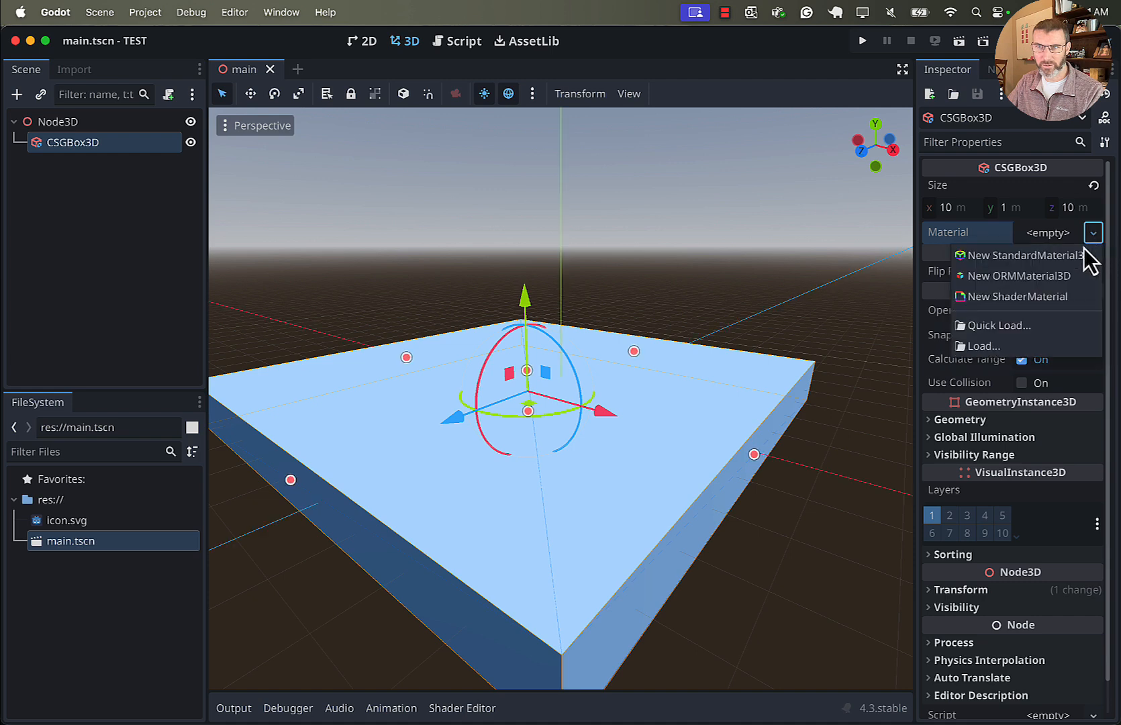
{"action": "left_click", "coordinate": [1057, 254]}
{"action": "left_click", "coordinate": [1056, 252]}
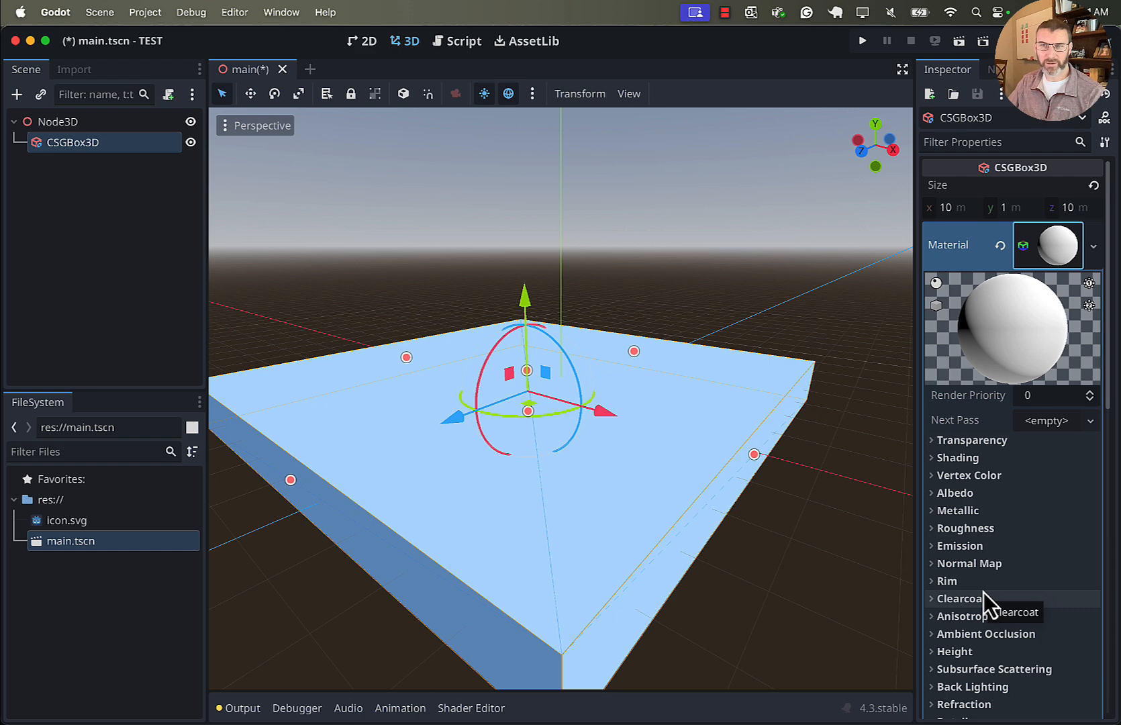
Change the material's albedo color to cyan by lowering its red value.
{"action": "left_click", "coordinate": [1017, 497]}
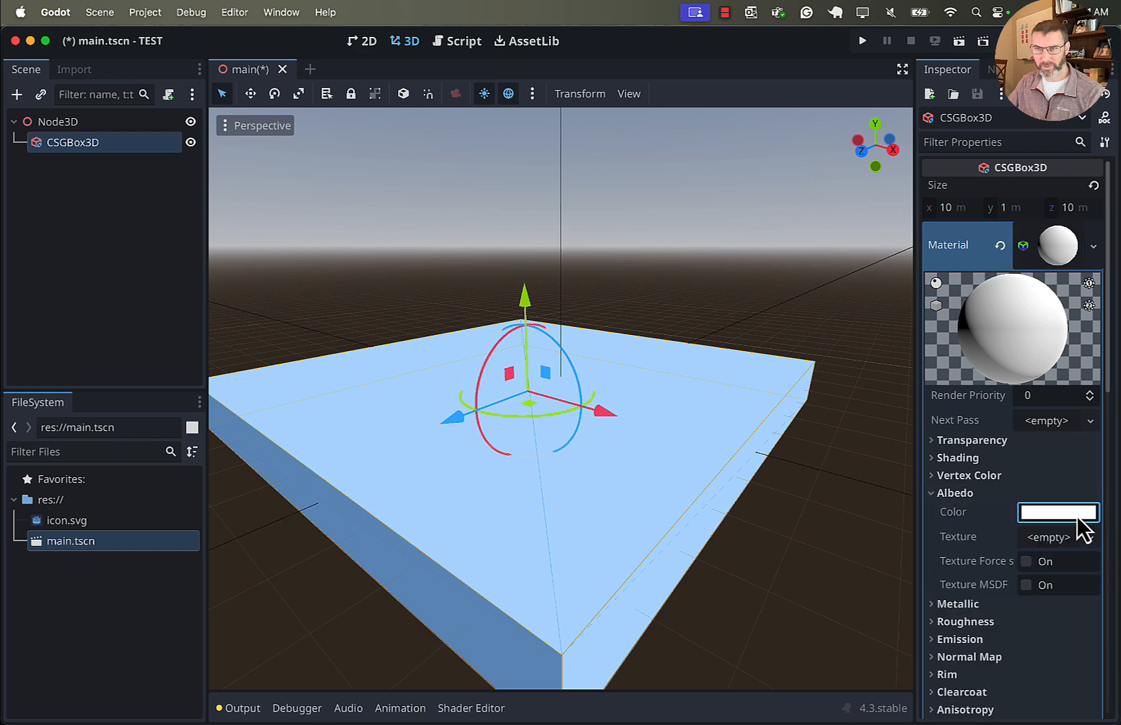
{"action": "left_click", "coordinate": [1034, 514]}
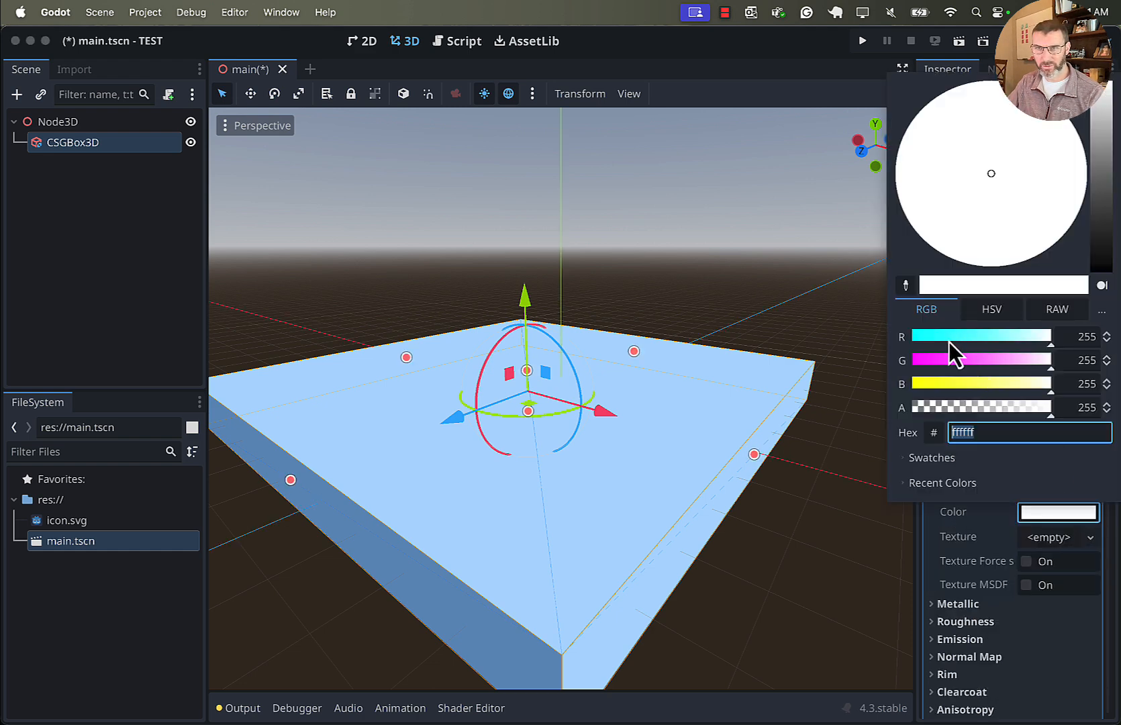
{"action": "left_click", "coordinate": [940, 337]}
{"action": "left_click", "coordinate": [826, 517]}
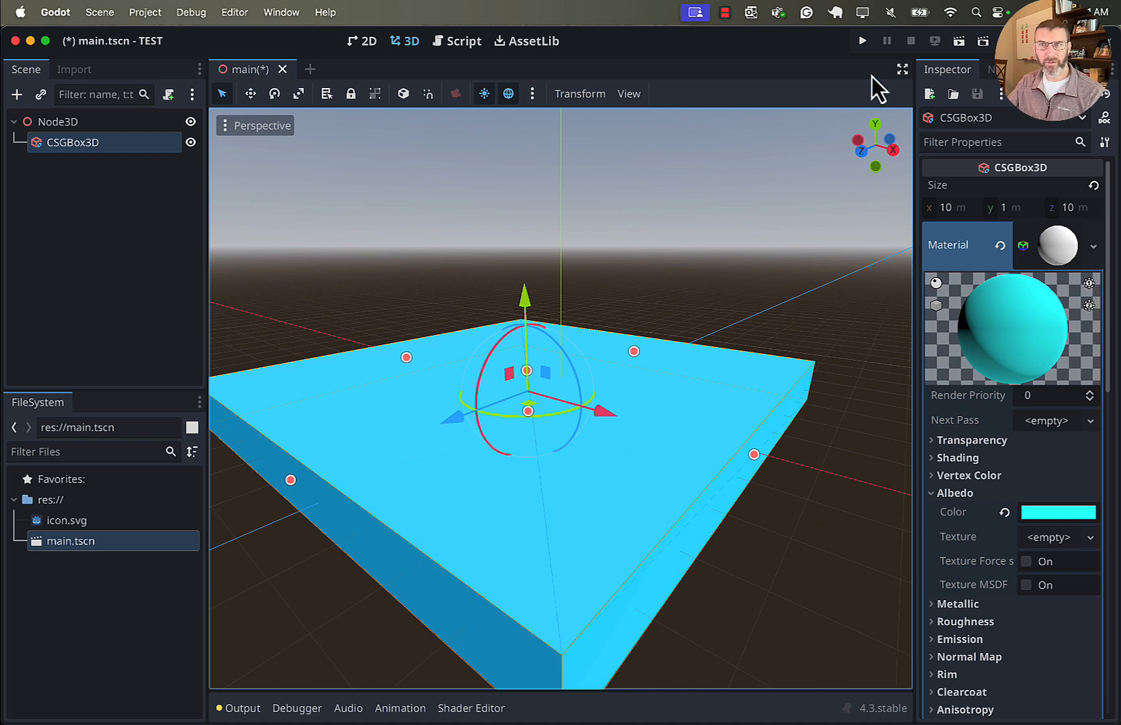
Run the project with the current scene as the main scene, and close the game window.
{"action": "left_click", "coordinate": [863, 41]}
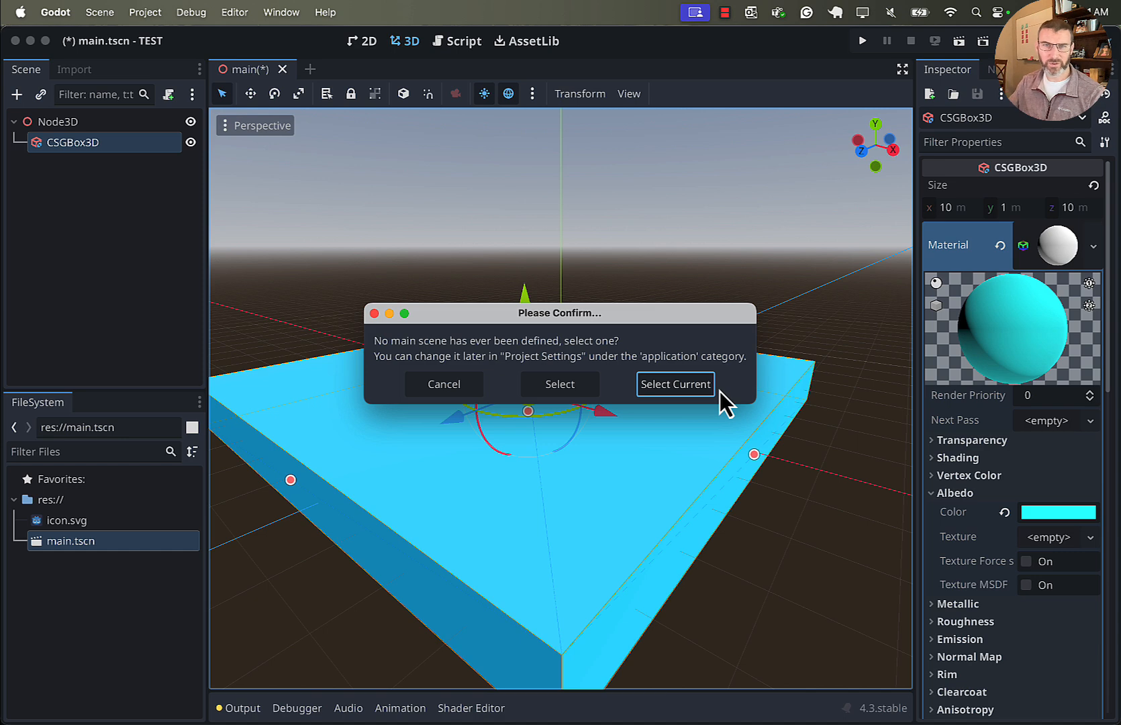
{"action": "left_click", "coordinate": [695, 386]}
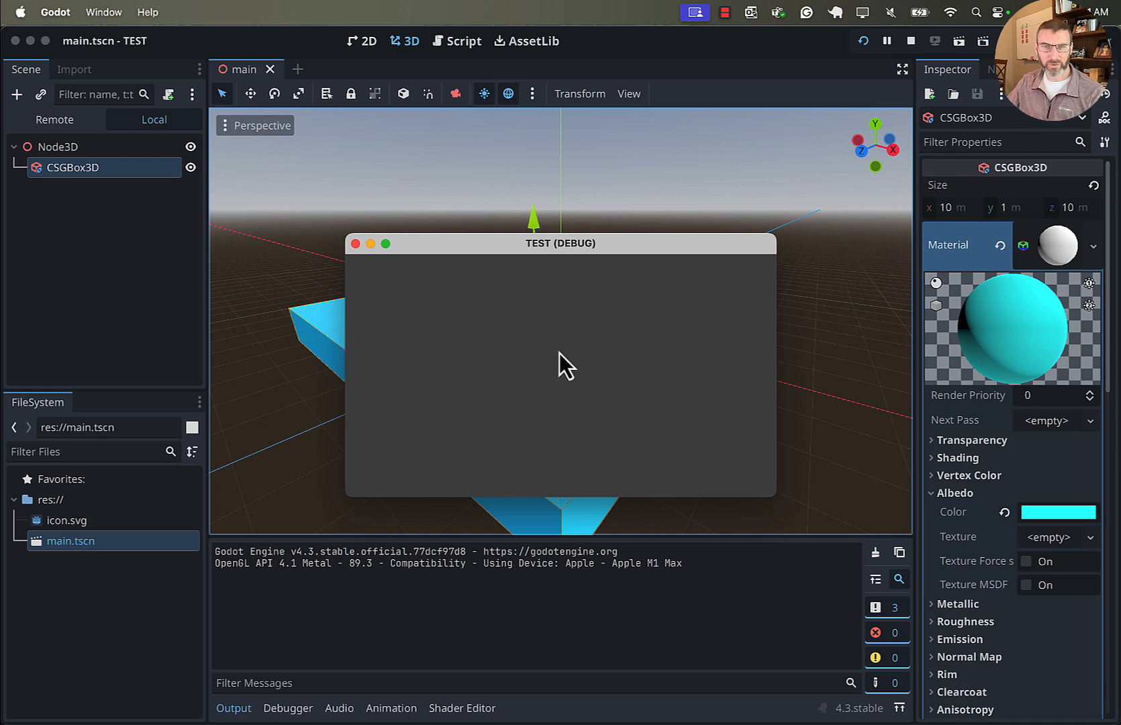
{"action": "left_click", "coordinate": [356, 244]}
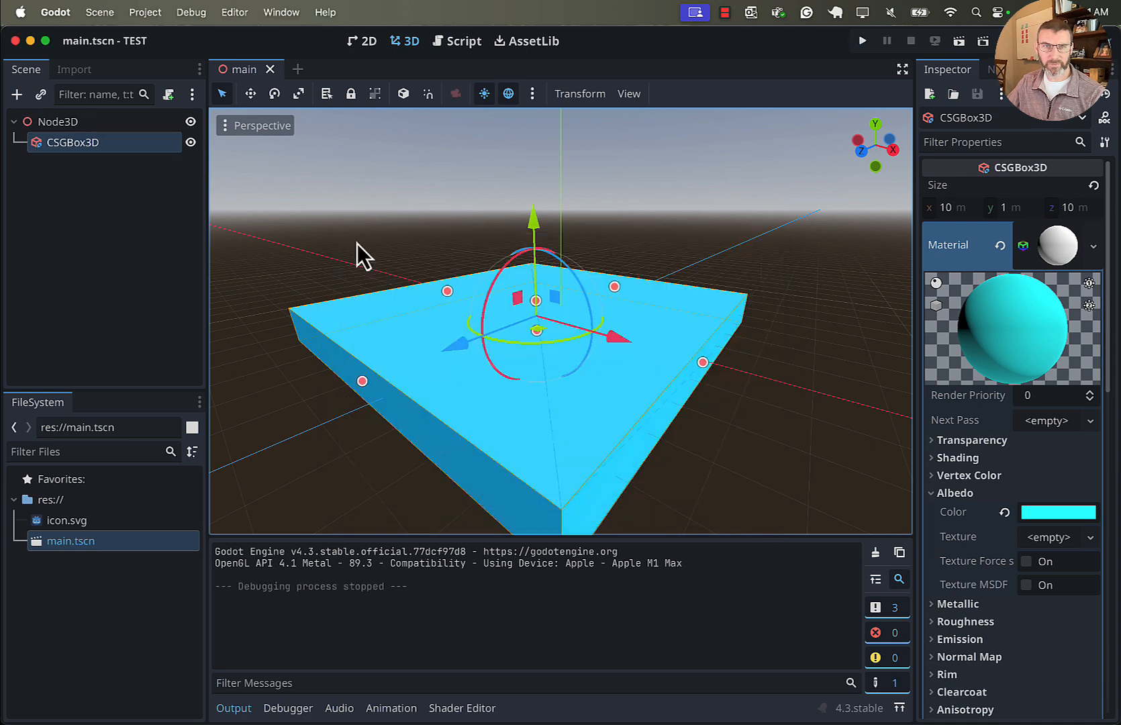
Add a Camera3D node as a child of the root Node3D.
{"action": "right_click", "coordinate": [74, 124]}
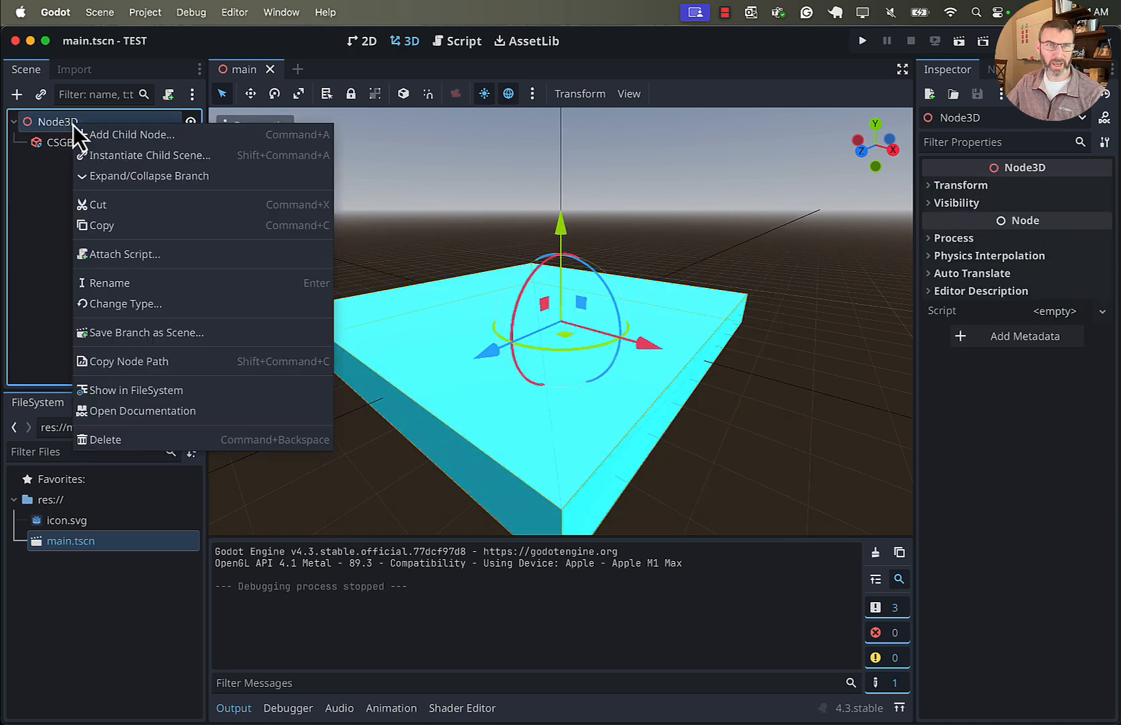
{"action": "left_click", "coordinate": [113, 136]}
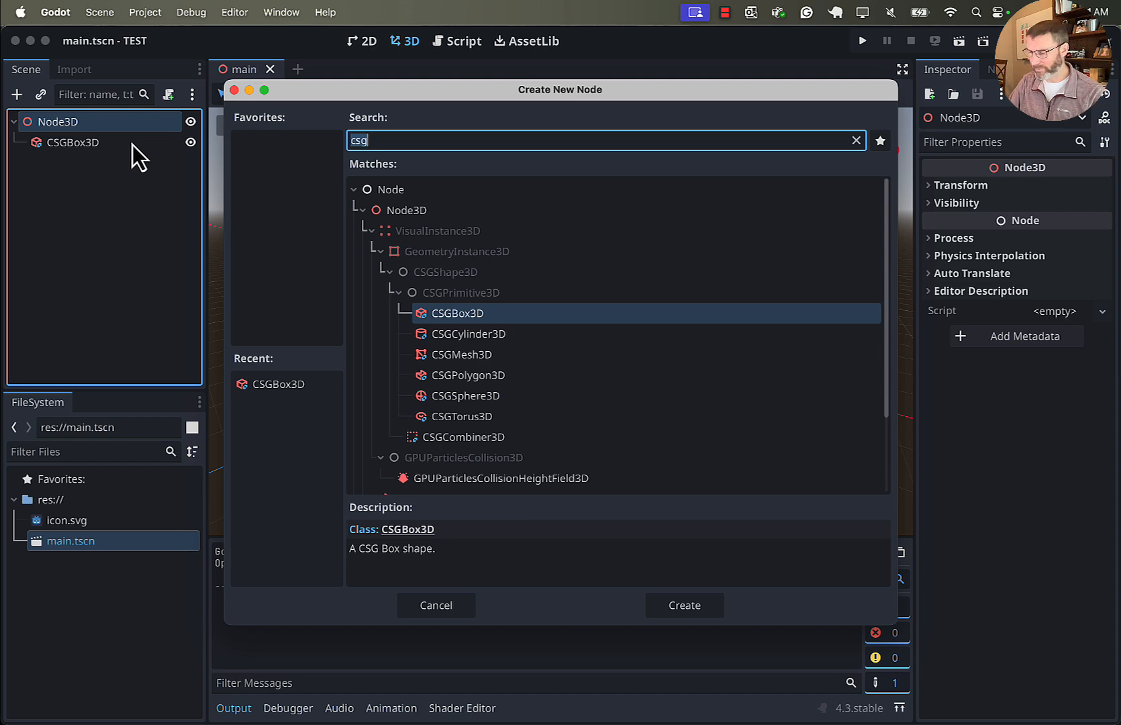
{"action": "type", "text": "cam"}
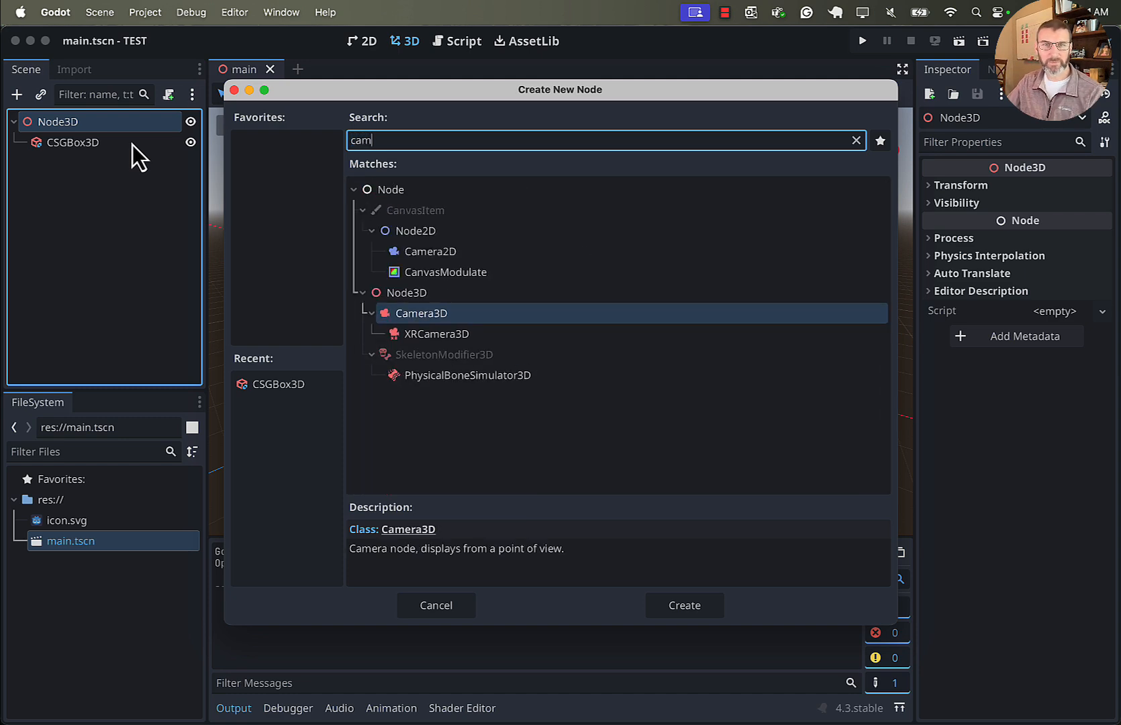
{"action": "double_click", "coordinate": [411, 314]}
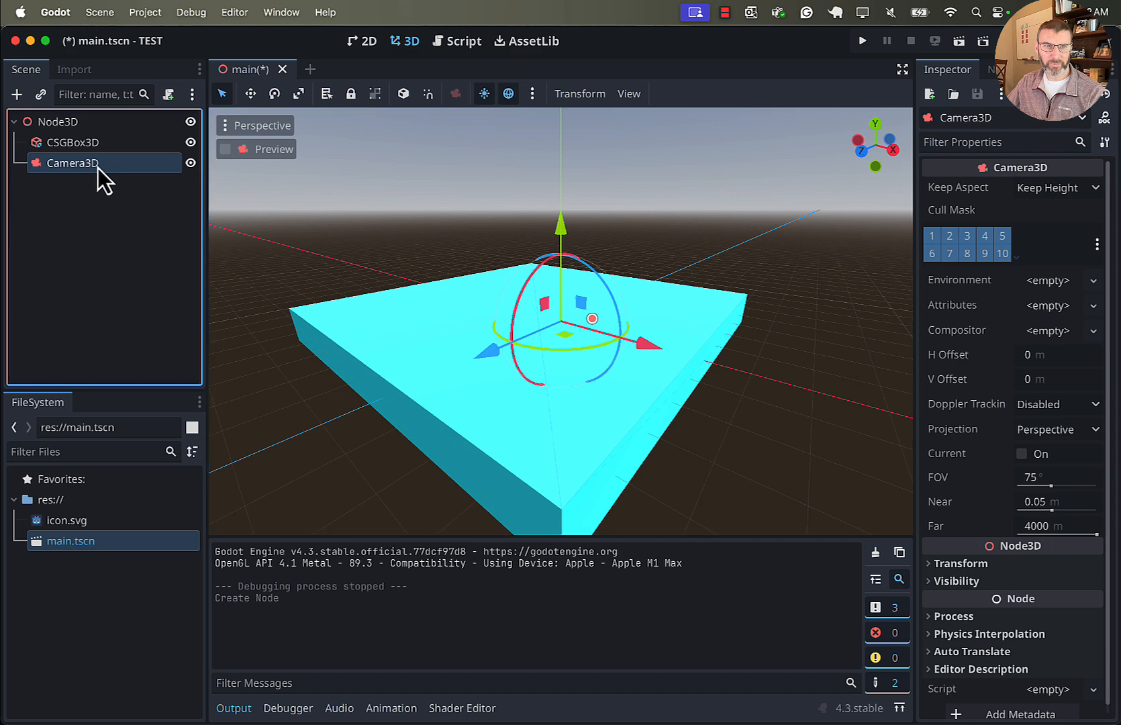
Move the Camera3D up about 2.9 m and back about 5.06 m along Z, and test-run the project.
{"action": "middle_click_drag", "start_coordinate": [660, 371], "coordinate": [616, 381]}
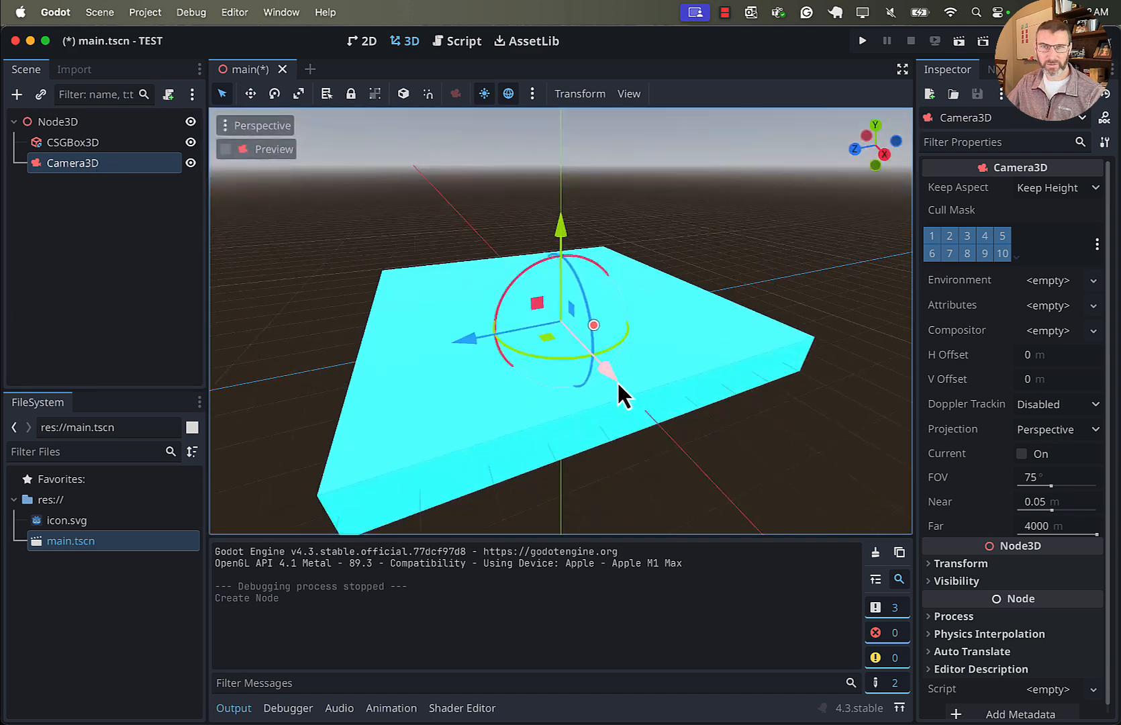
{"action": "left_click", "coordinate": [124, 150]}
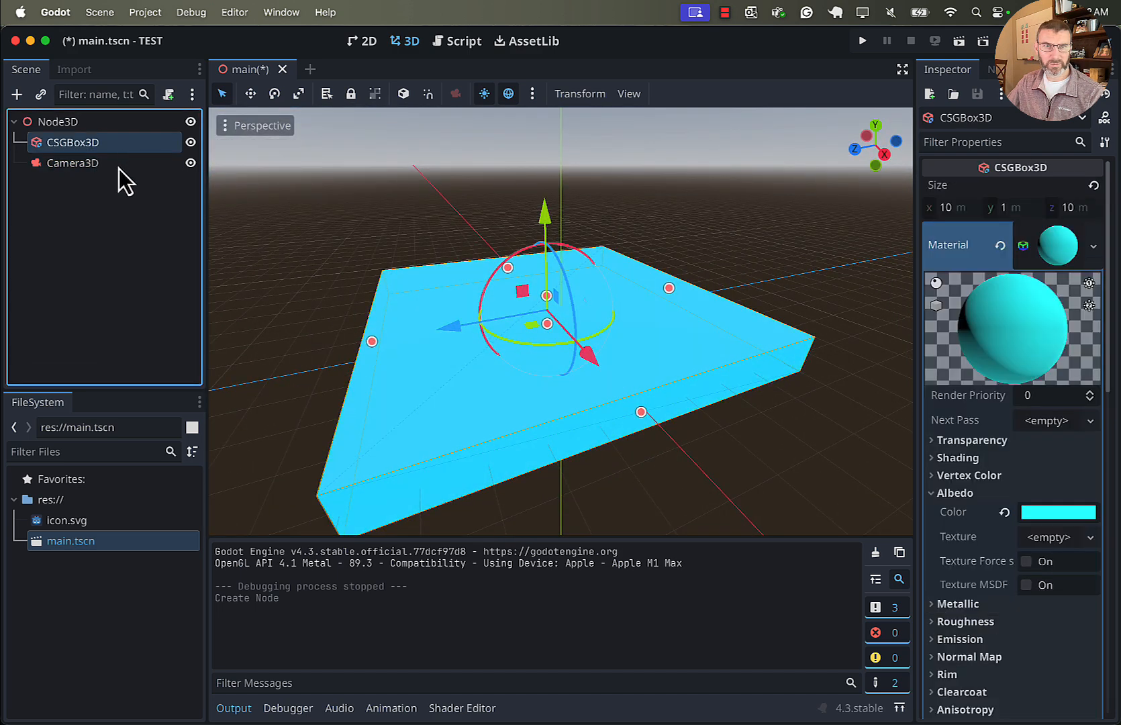
{"action": "left_click", "coordinate": [119, 167]}
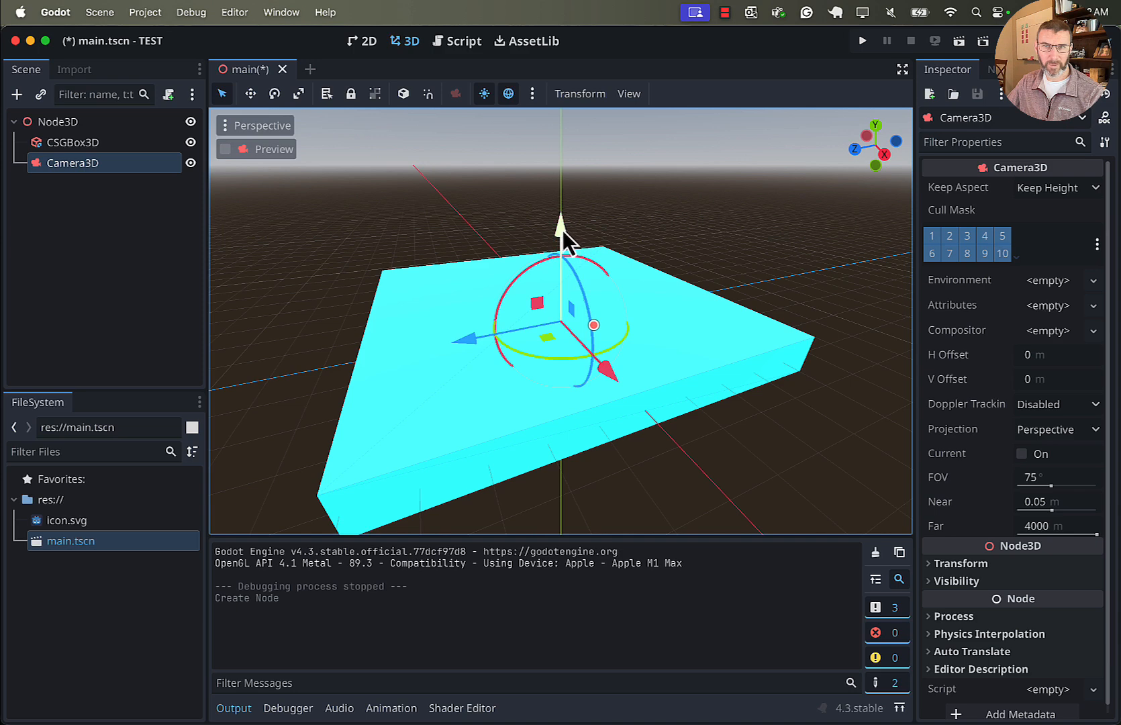
{"action": "left_click_drag", "start_coordinate": [560, 233], "coordinate": [545, 95]}
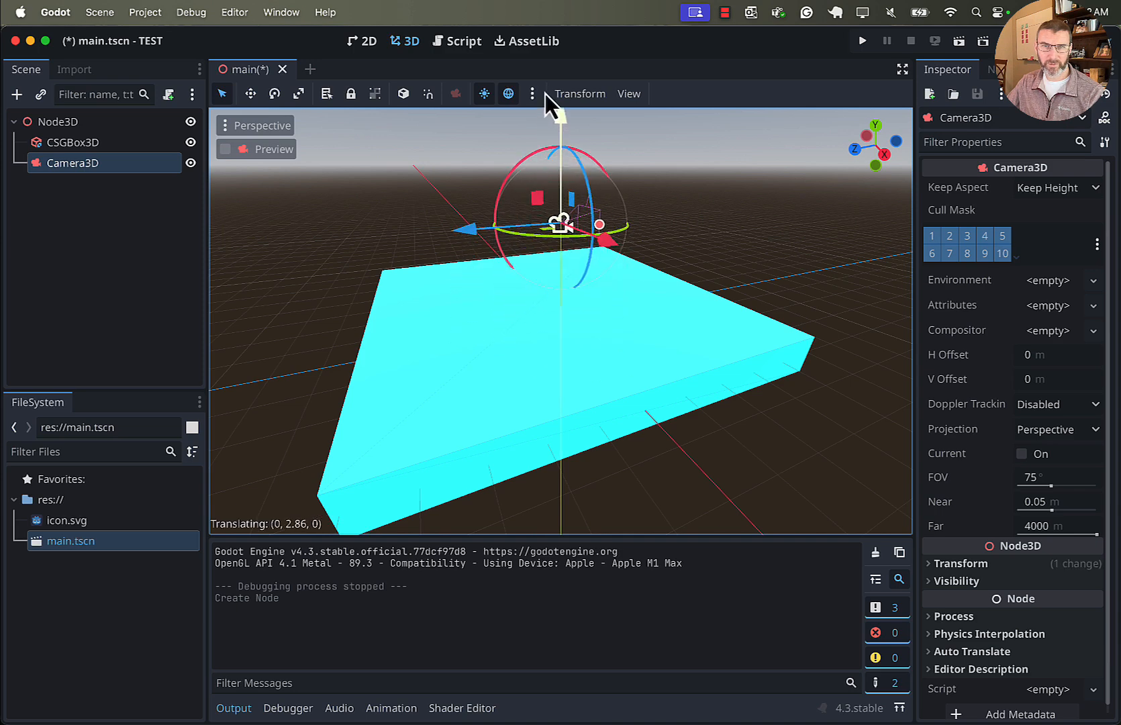
{"action": "left_click_drag", "start_coordinate": [475, 235], "coordinate": [173, 256]}
{"action": "middle_click_drag", "start_coordinate": [431, 369], "coordinate": [477, 378]}
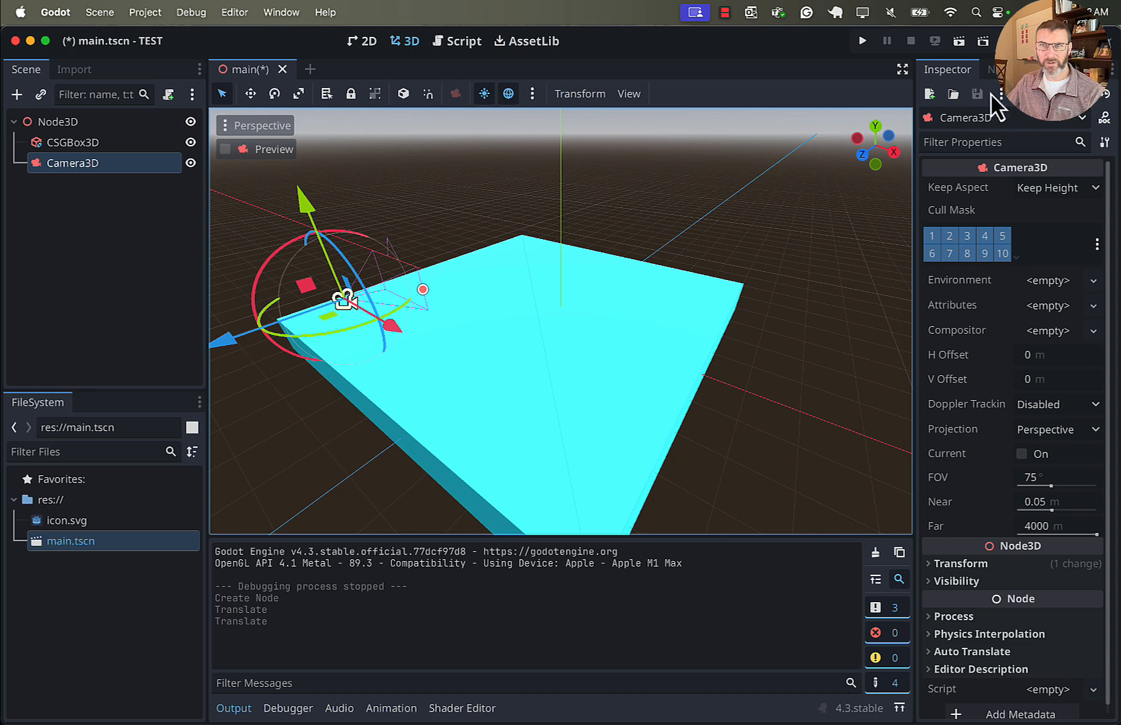
{"action": "left_click", "coordinate": [863, 41]}
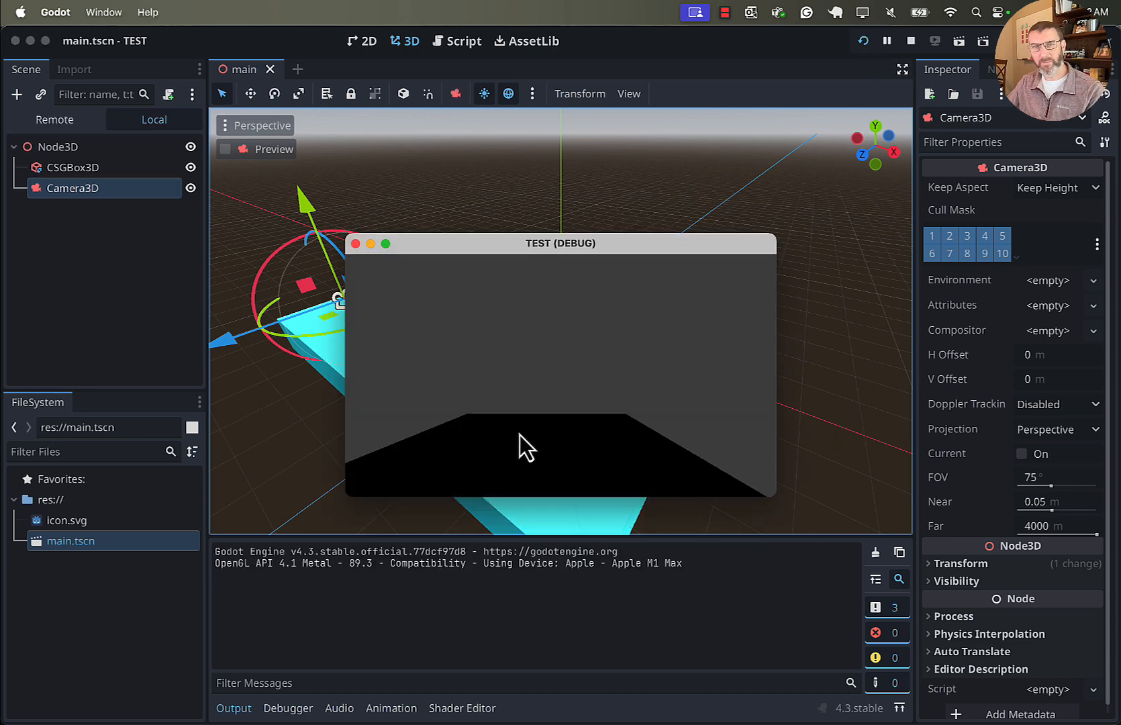
{"action": "left_click", "coordinate": [355, 243]}
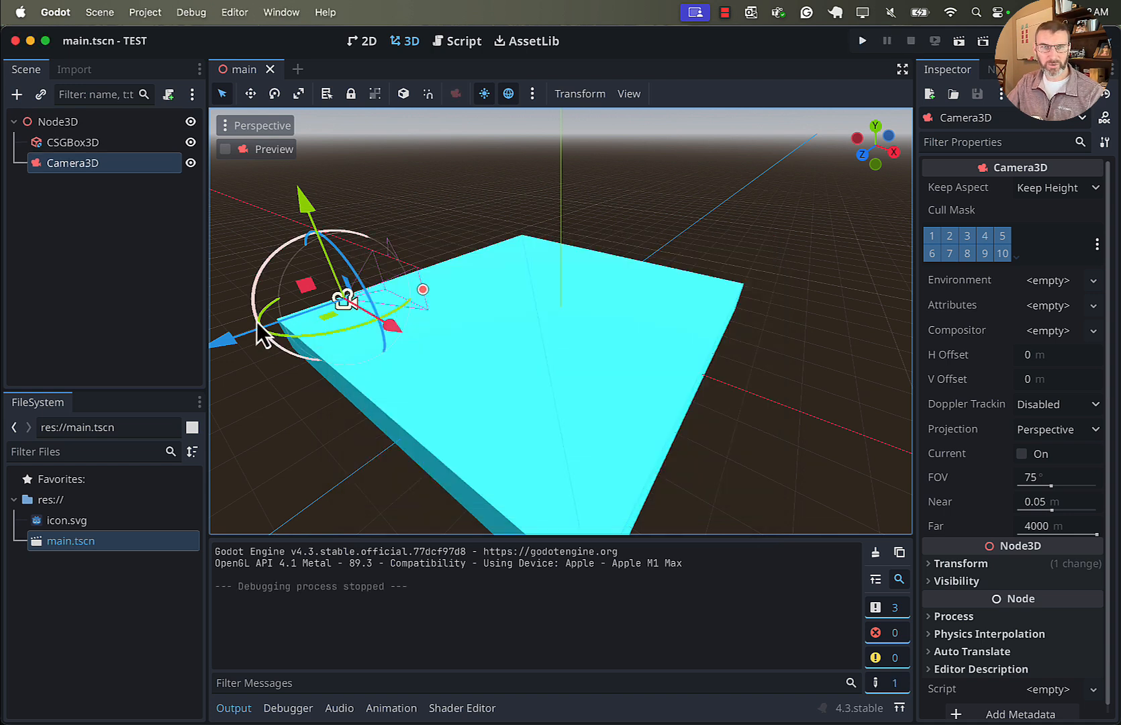
Tilt the camera down about 15.7° around its X axis and turn on the camera preview in the viewport.
{"action": "left_click_drag", "start_coordinate": [263, 334], "coordinate": [263, 295]}
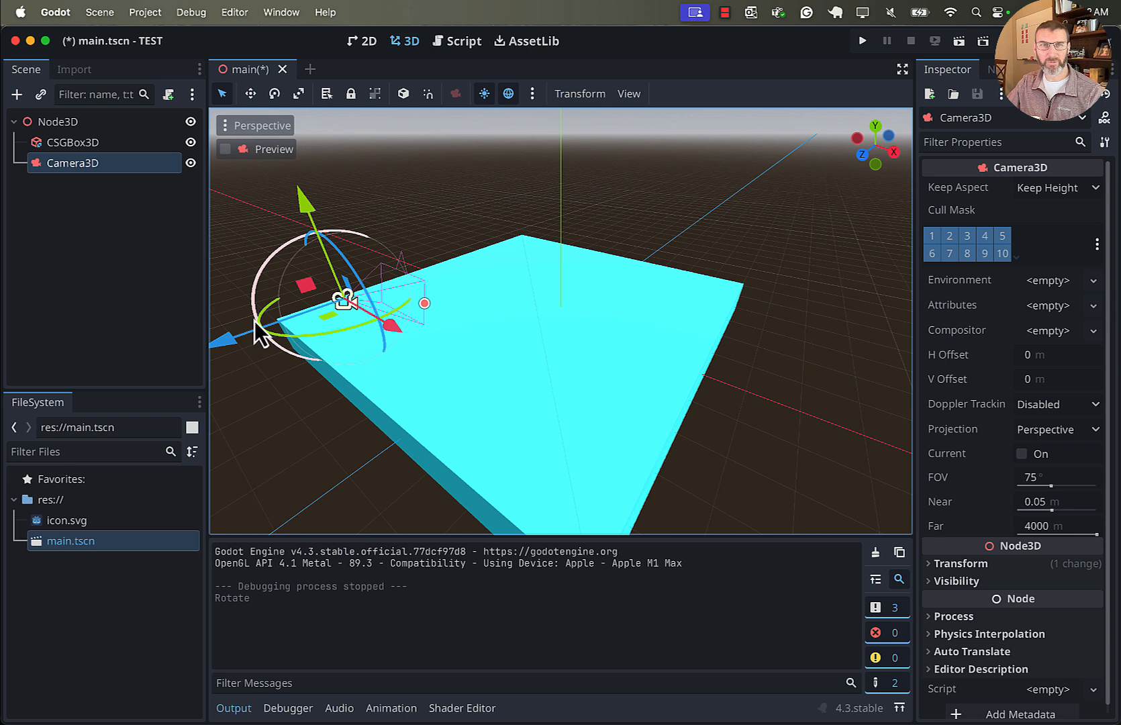
{"action": "left_click", "coordinate": [276, 154]}
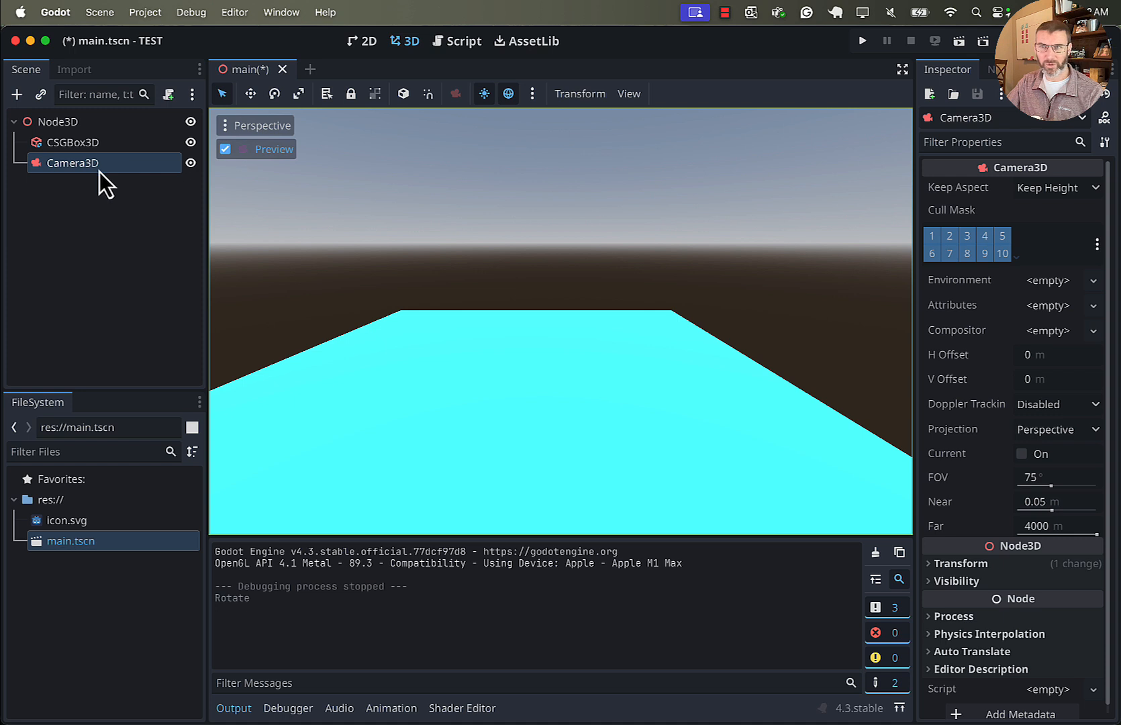
Set the camera's X rotation to about -28.1° in its transform properties and test-run the project.
{"action": "scroll", "coordinate": [1028, 347], "scroll_direction": "down", "scroll_amount": 1}
{"action": "scroll", "coordinate": [1034, 356], "scroll_direction": "down", "scroll_amount": 1}
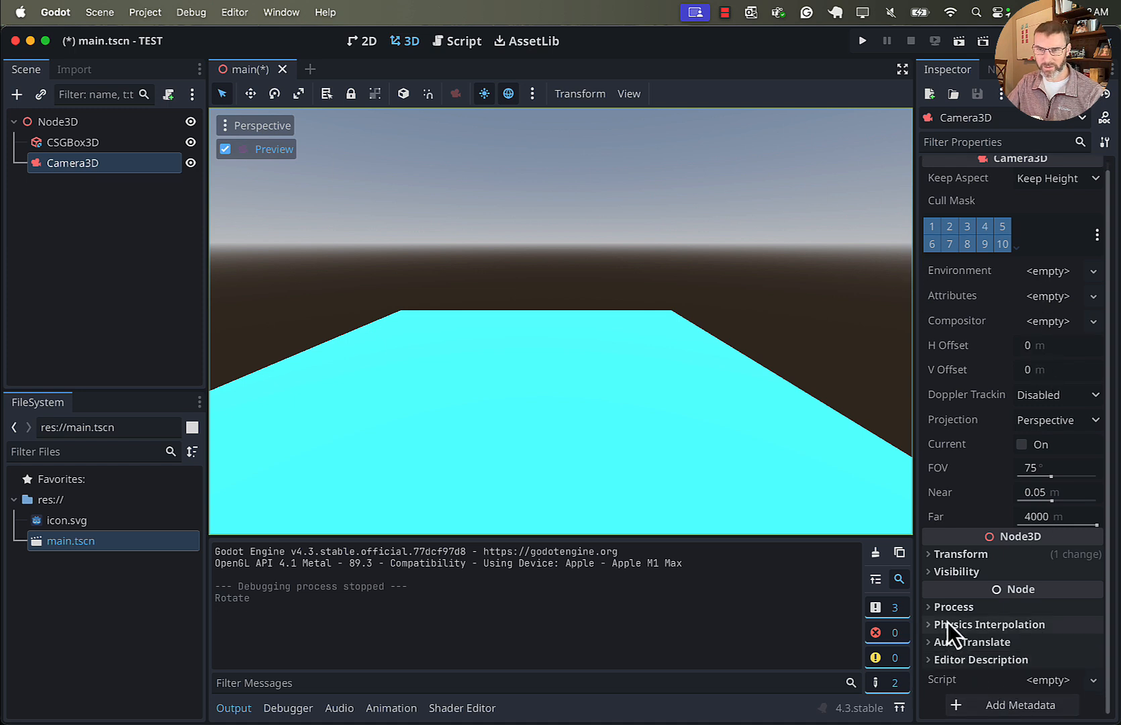
{"action": "left_click", "coordinate": [955, 557]}
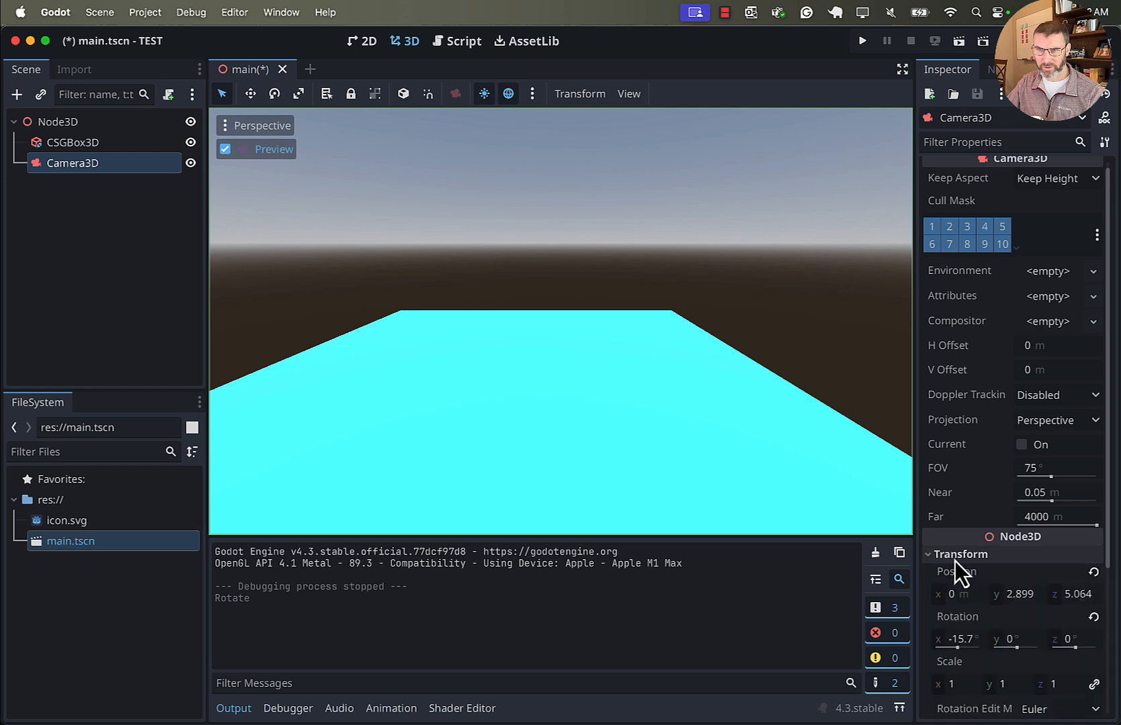
{"action": "scroll", "coordinate": [971, 572], "scroll_direction": "down", "scroll_amount": 5}
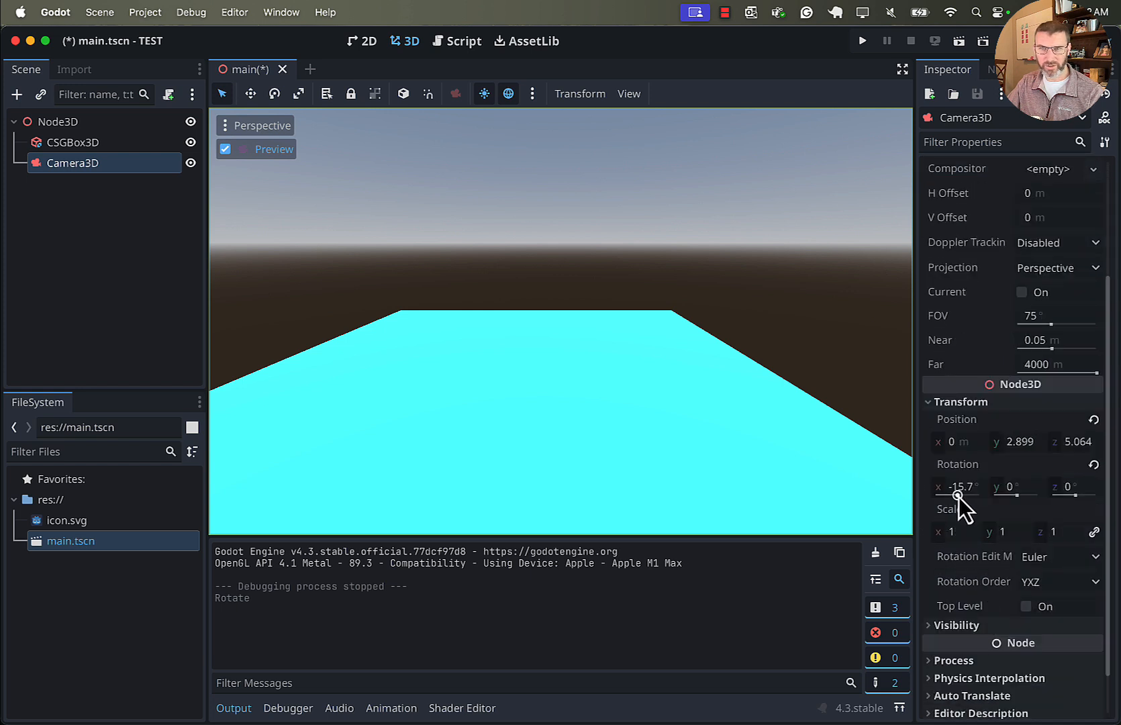
{"action": "left_click_drag", "start_coordinate": [960, 497], "coordinate": [958, 499]}
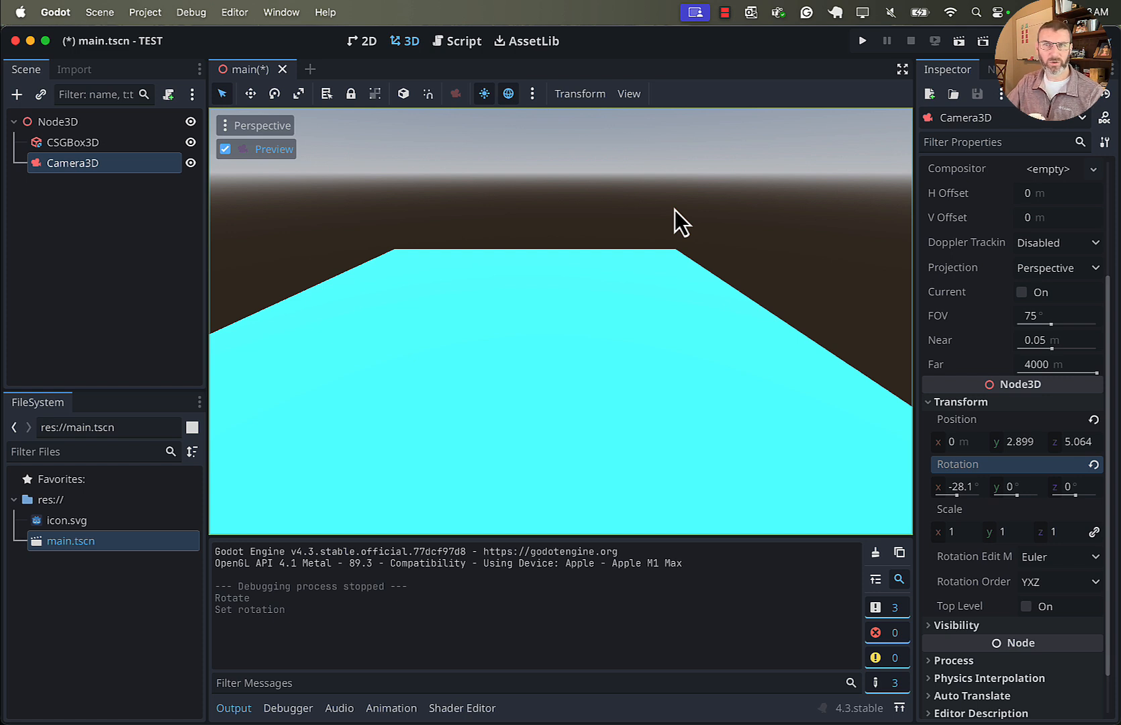
{"action": "left_click", "coordinate": [863, 41]}
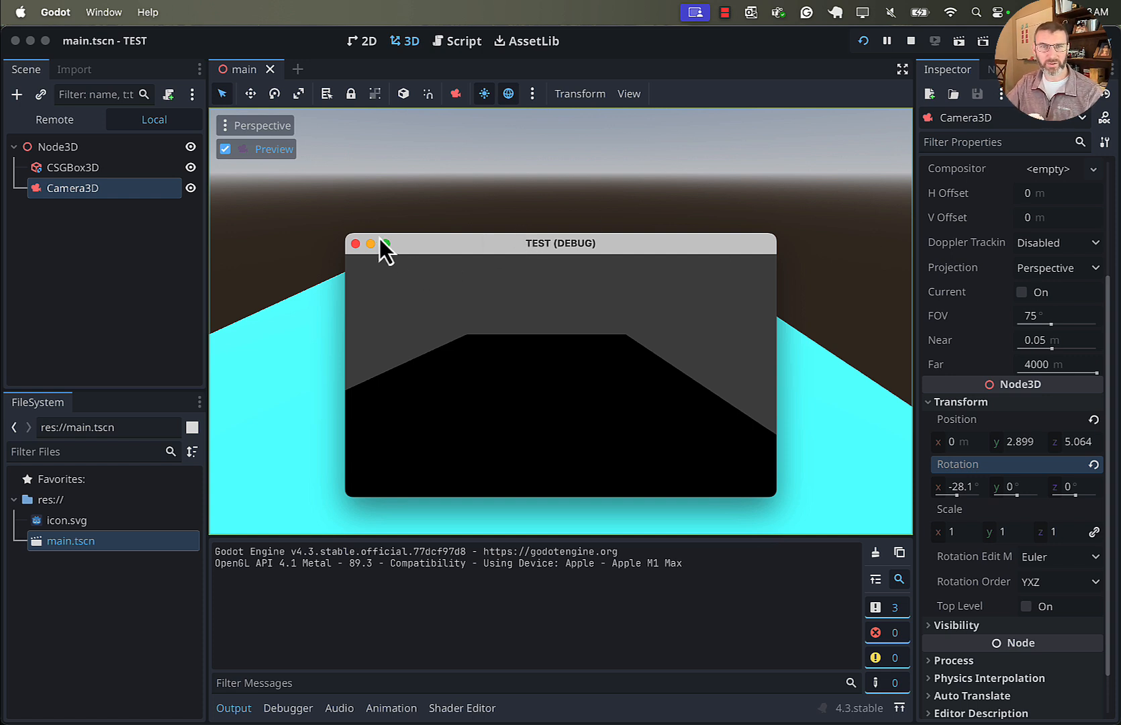
{"action": "left_click", "coordinate": [356, 243]}
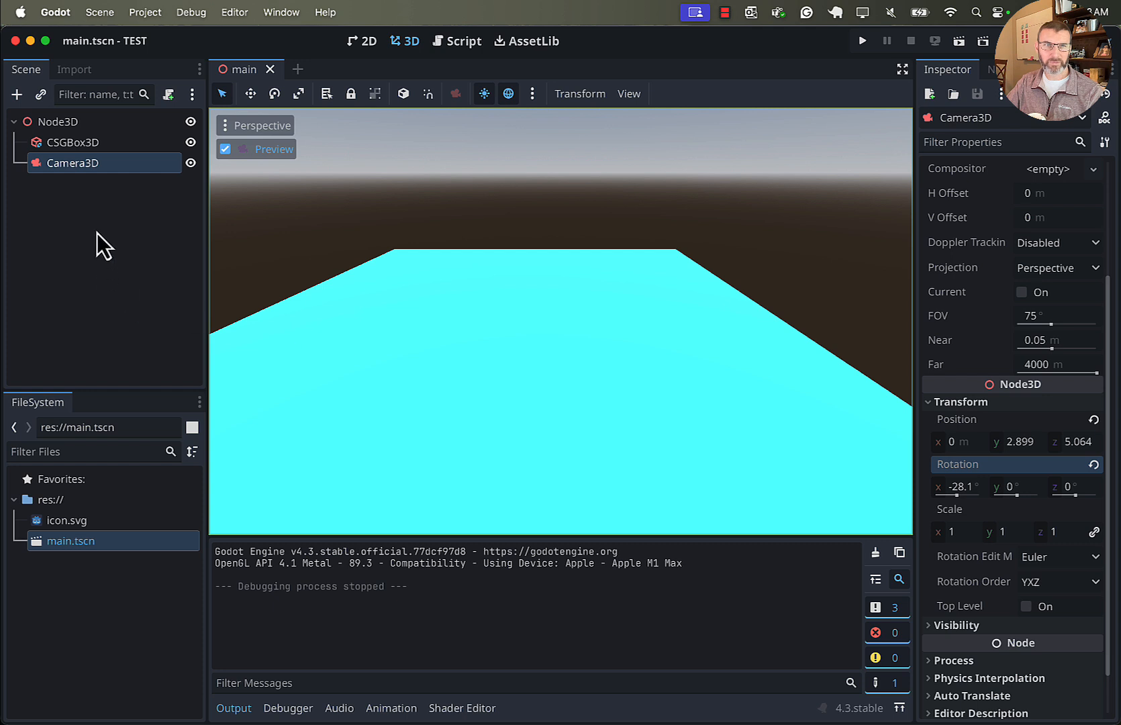
Add a WorldEnvironment node as a child of the root Node3D.
{"action": "left_click", "coordinate": [69, 127]}
{"action": "right_click", "coordinate": [69, 128]}
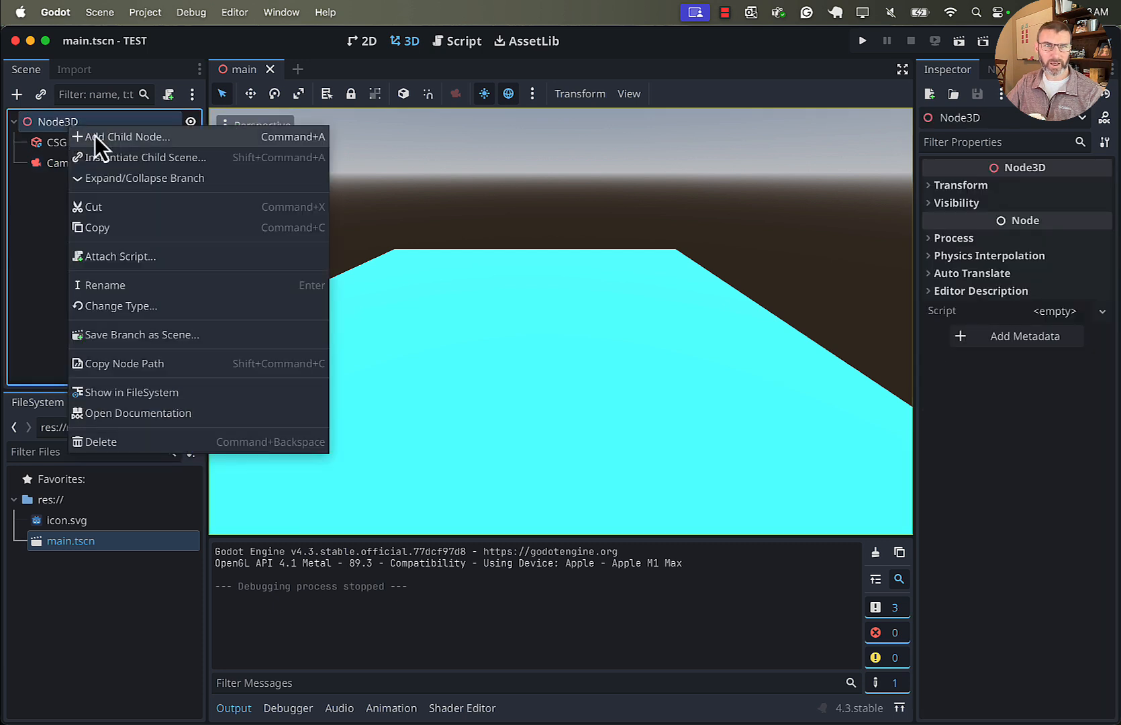
{"action": "left_click", "coordinate": [95, 135]}
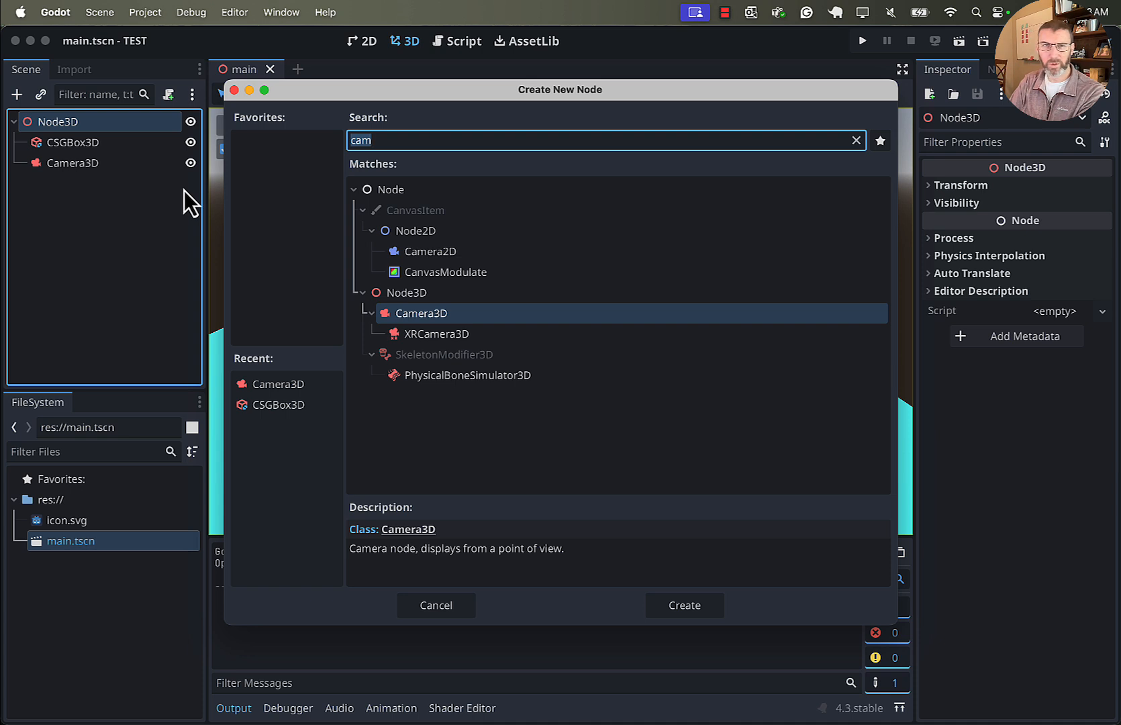
{"action": "type", "text": "environ"}
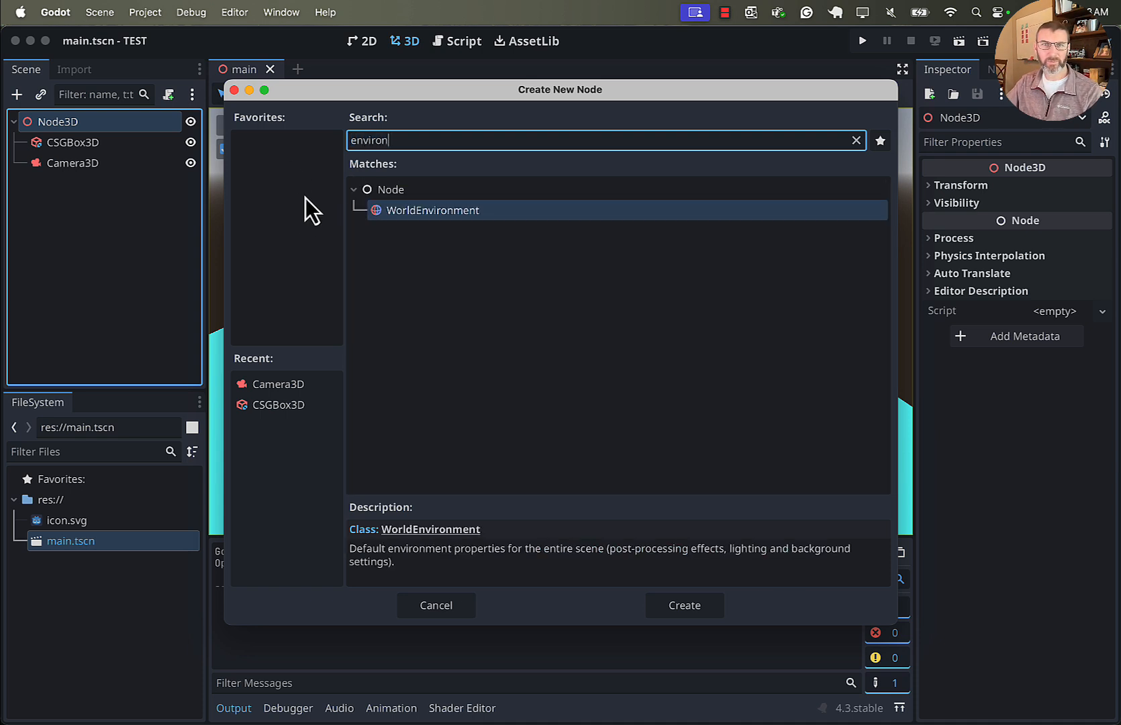
{"action": "double_click", "coordinate": [396, 214]}
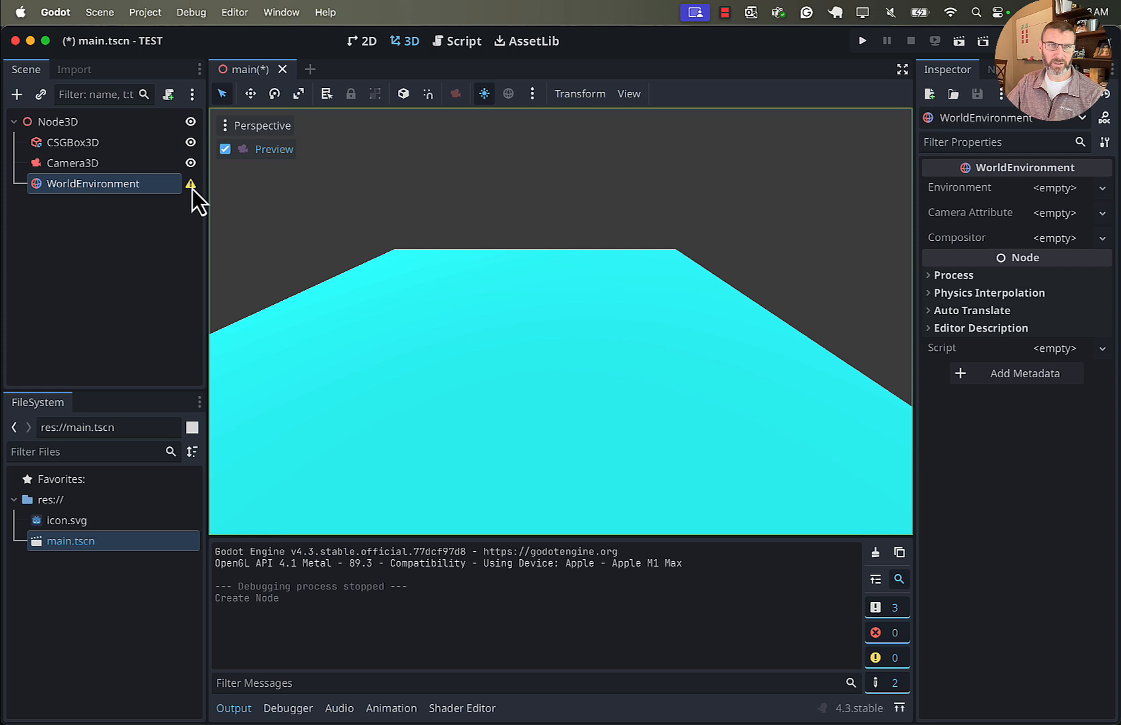
Read the configuration warning on the WorldEnvironment node and dismiss it.
{"action": "left_click", "coordinate": [161, 198]}
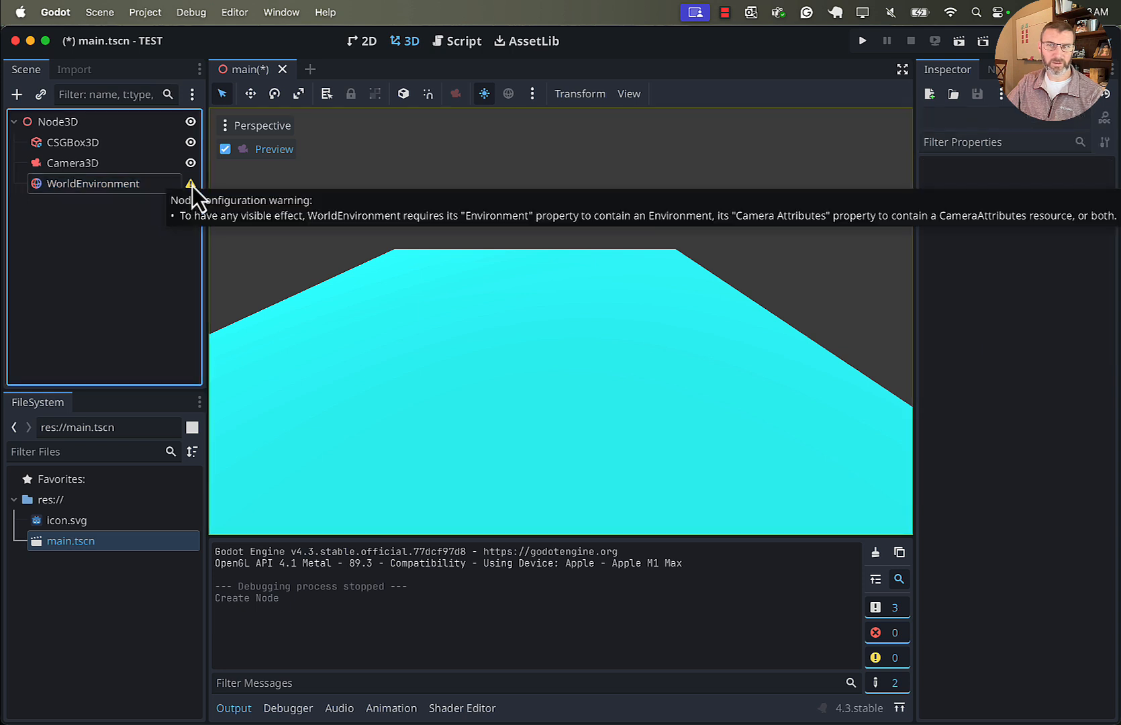
{"action": "left_click", "coordinate": [191, 186]}
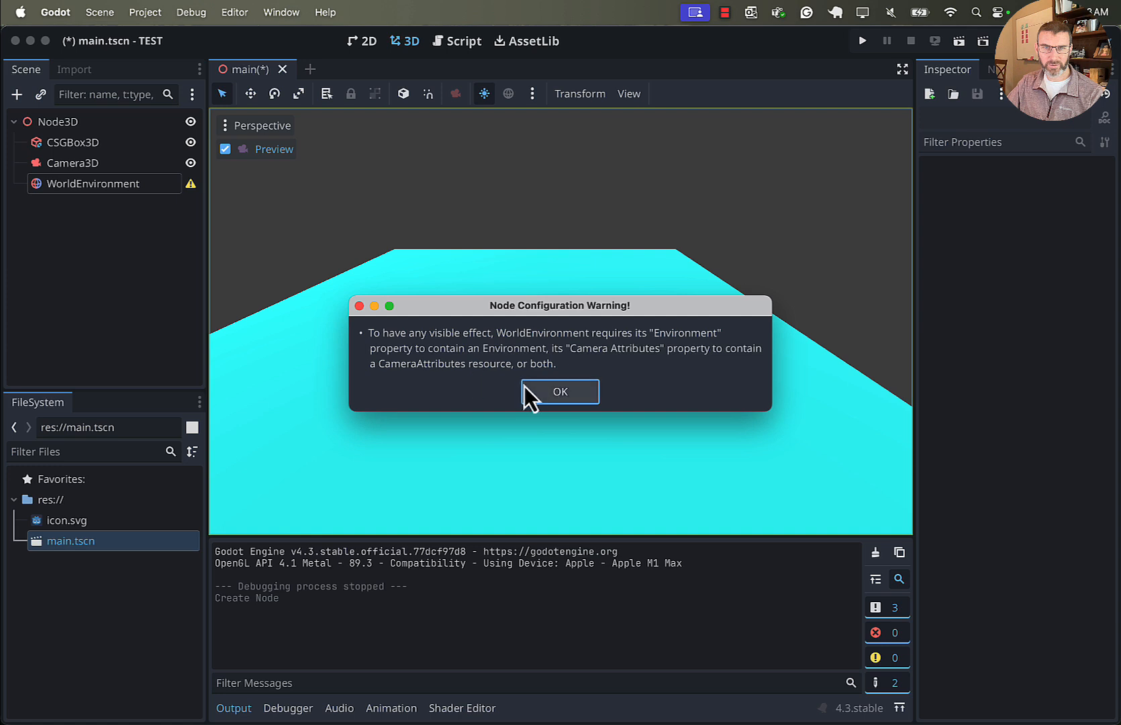
{"action": "left_click", "coordinate": [551, 395]}
Assign a new Environment resource to the WorldEnvironment node's Environment property.
{"action": "left_click", "coordinate": [75, 187]}
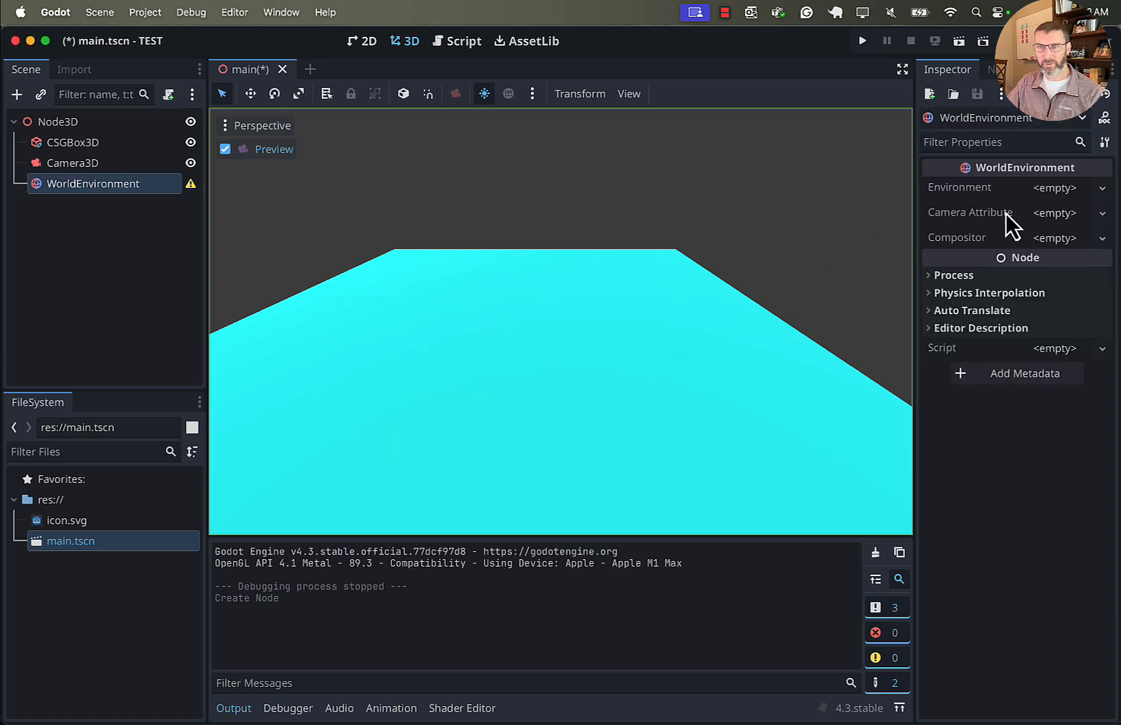
{"action": "left_click", "coordinate": [1102, 214]}
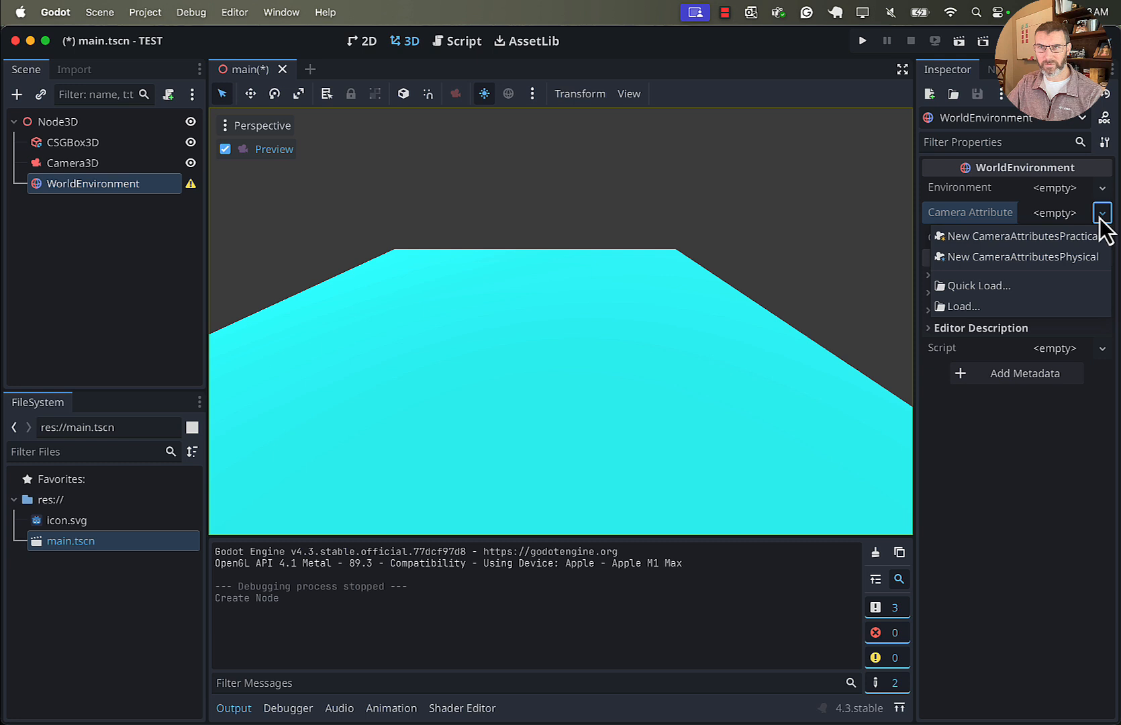
{"action": "left_click", "coordinate": [1004, 209]}
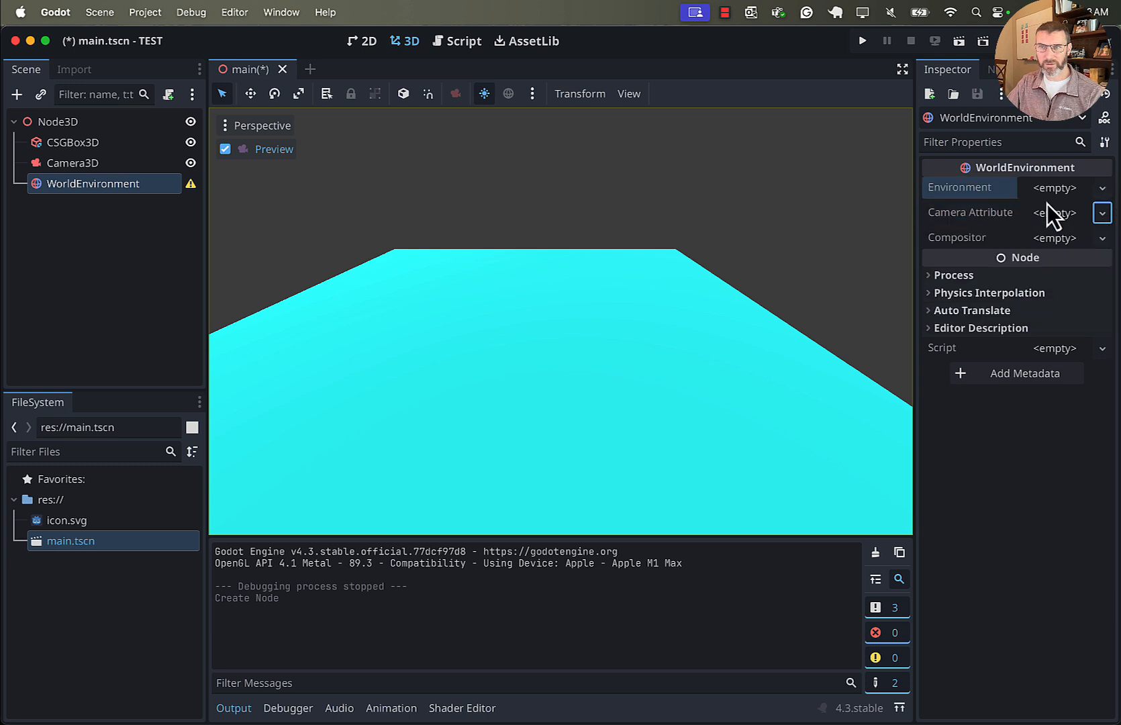
{"action": "left_click", "coordinate": [1102, 188]}
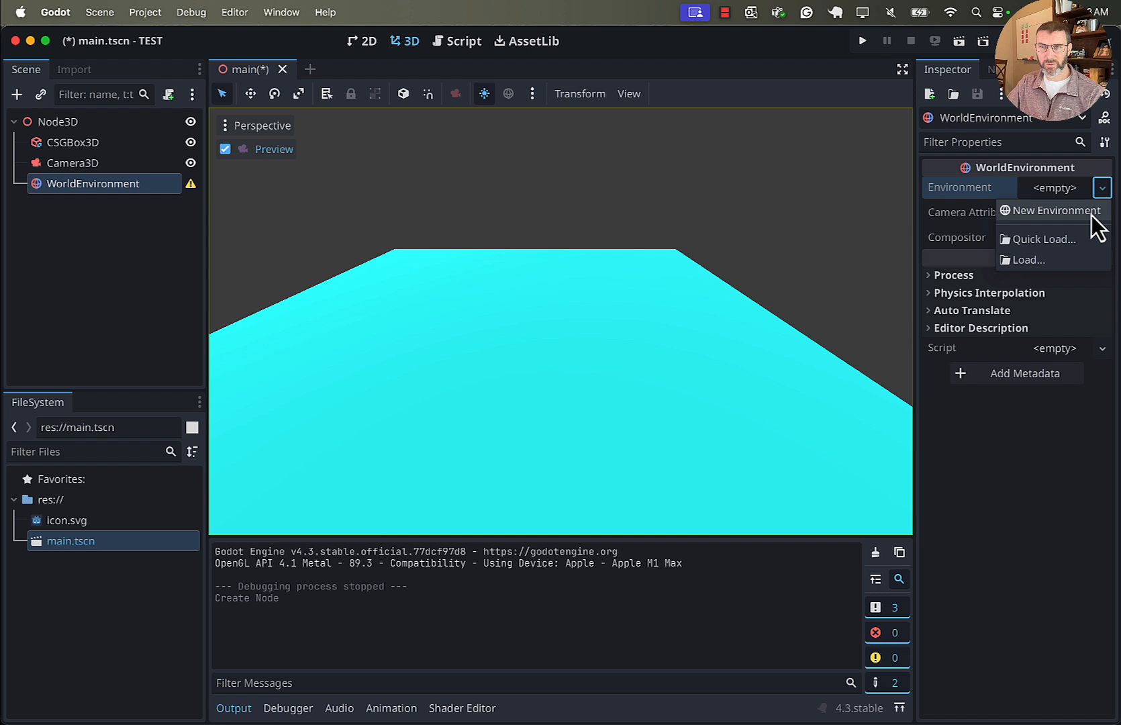
{"action": "left_click", "coordinate": [1057, 211]}
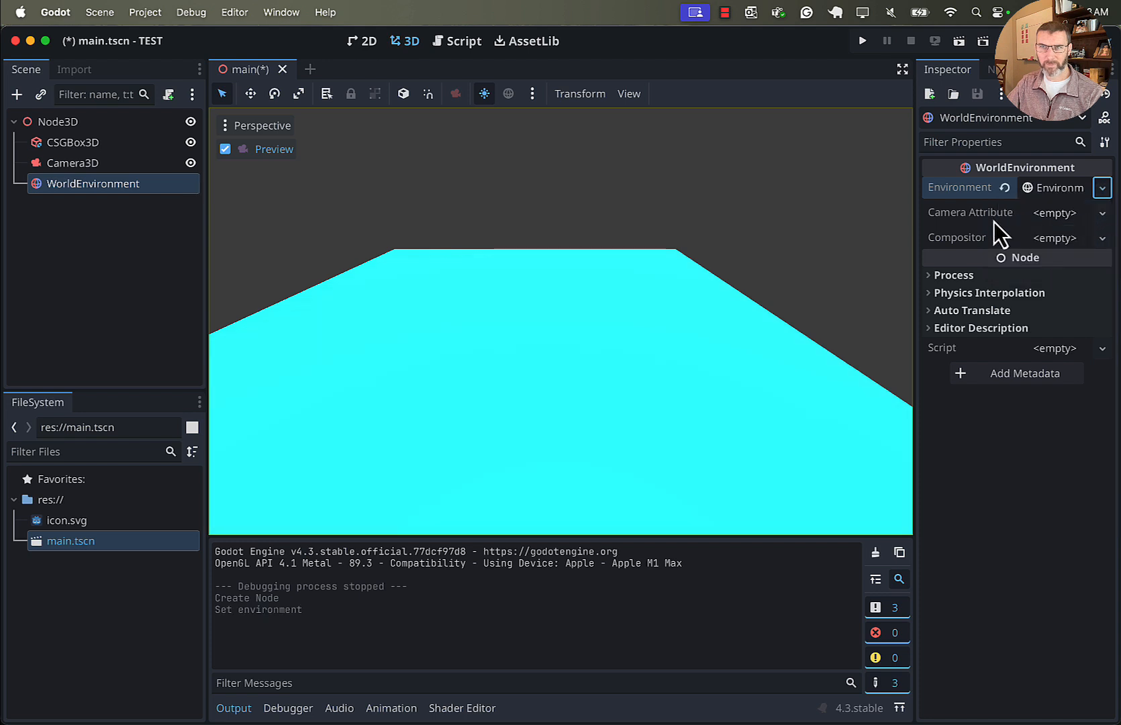
Assign a new CameraAttributesPractical resource to the WorldEnvironment node's camera attributes, and test-run the project.
{"action": "left_click", "coordinate": [1068, 215]}
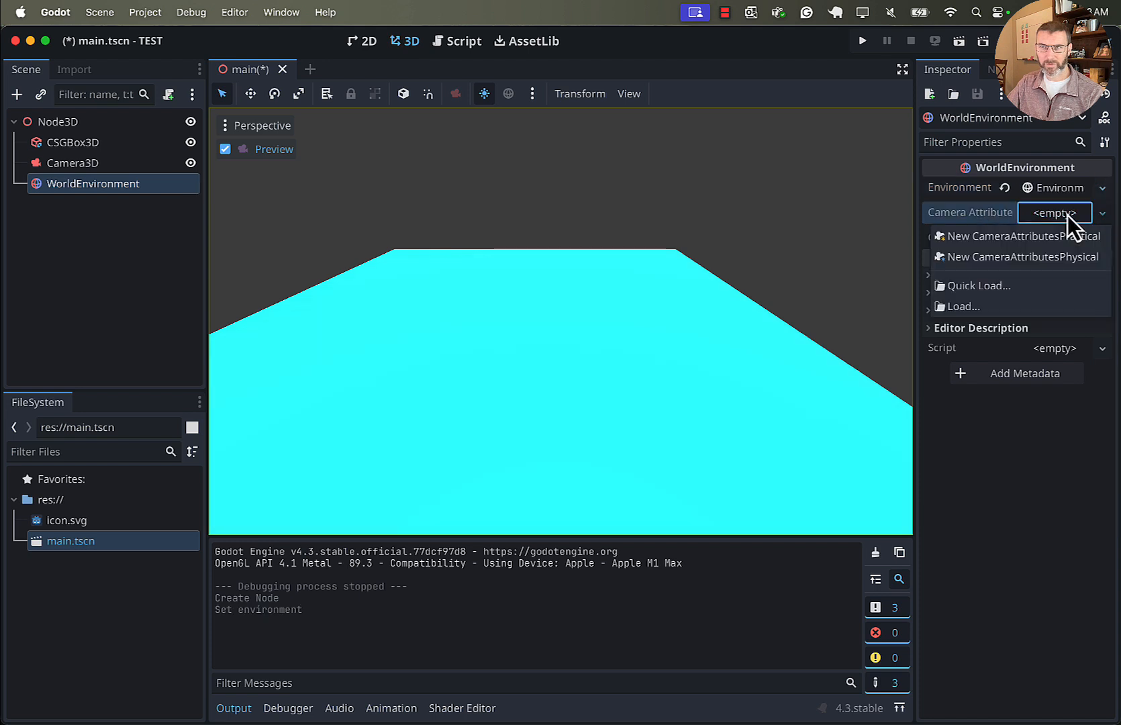
{"action": "left_click", "coordinate": [1045, 240]}
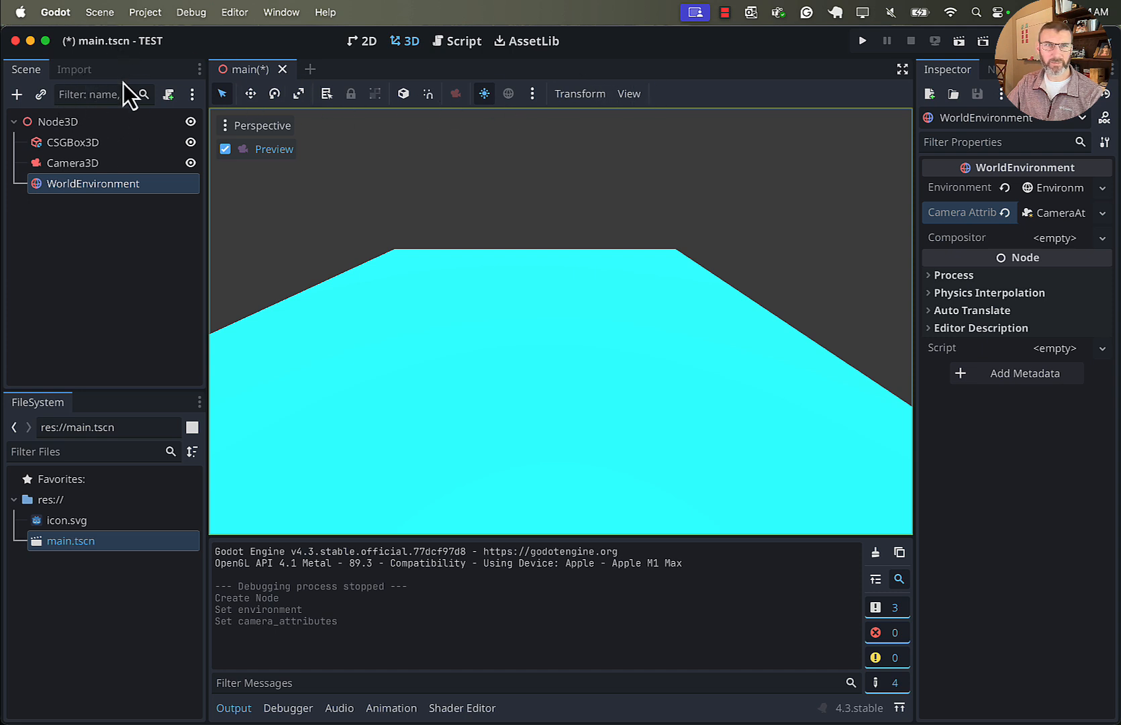
{"action": "left_click", "coordinate": [863, 41]}
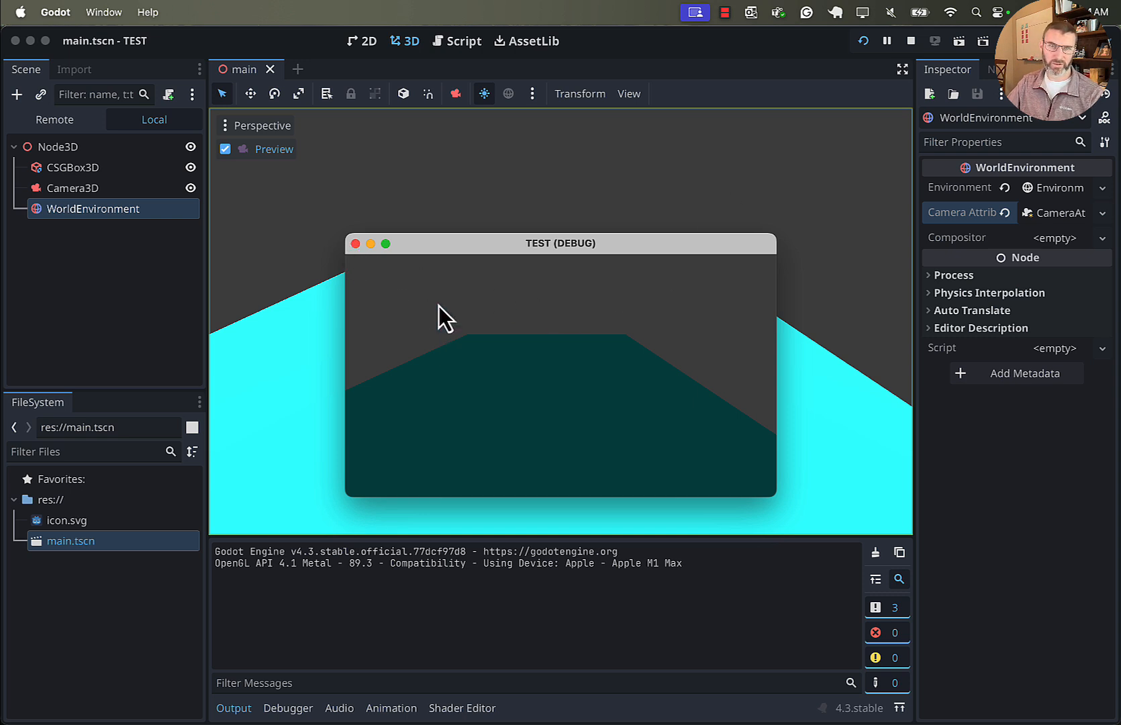
{"action": "left_click", "coordinate": [355, 244]}
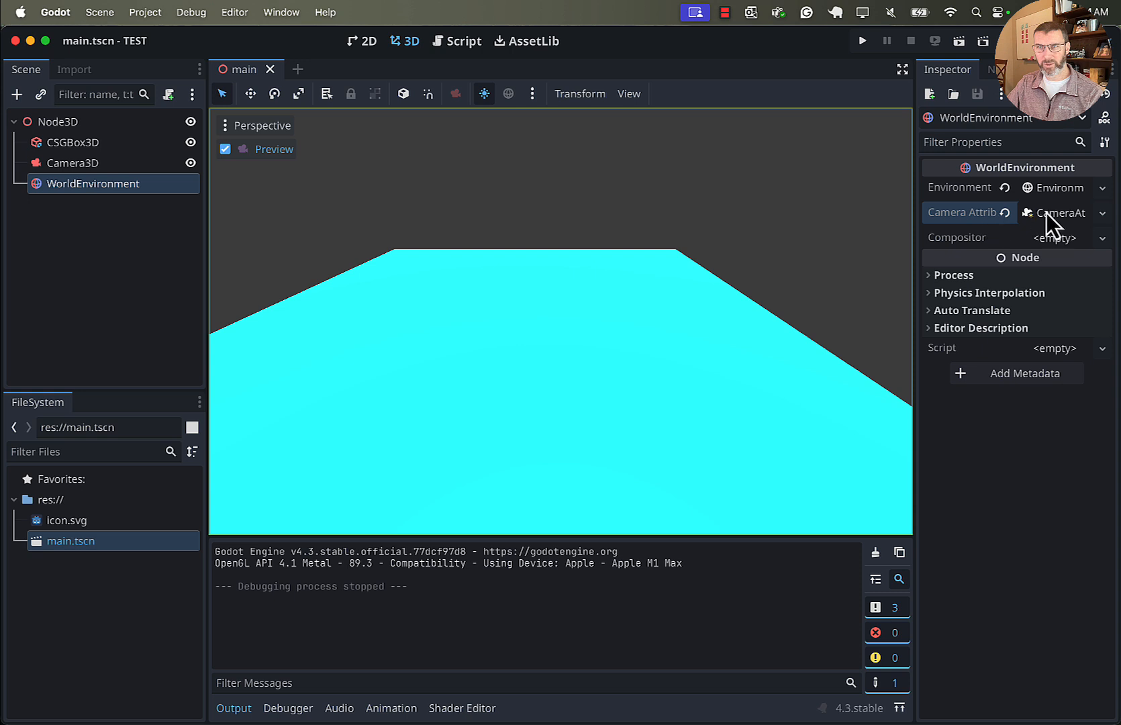
Expand the Environment resource's ambient light settings and set the light source to Sky.
{"action": "left_click", "coordinate": [1068, 193]}
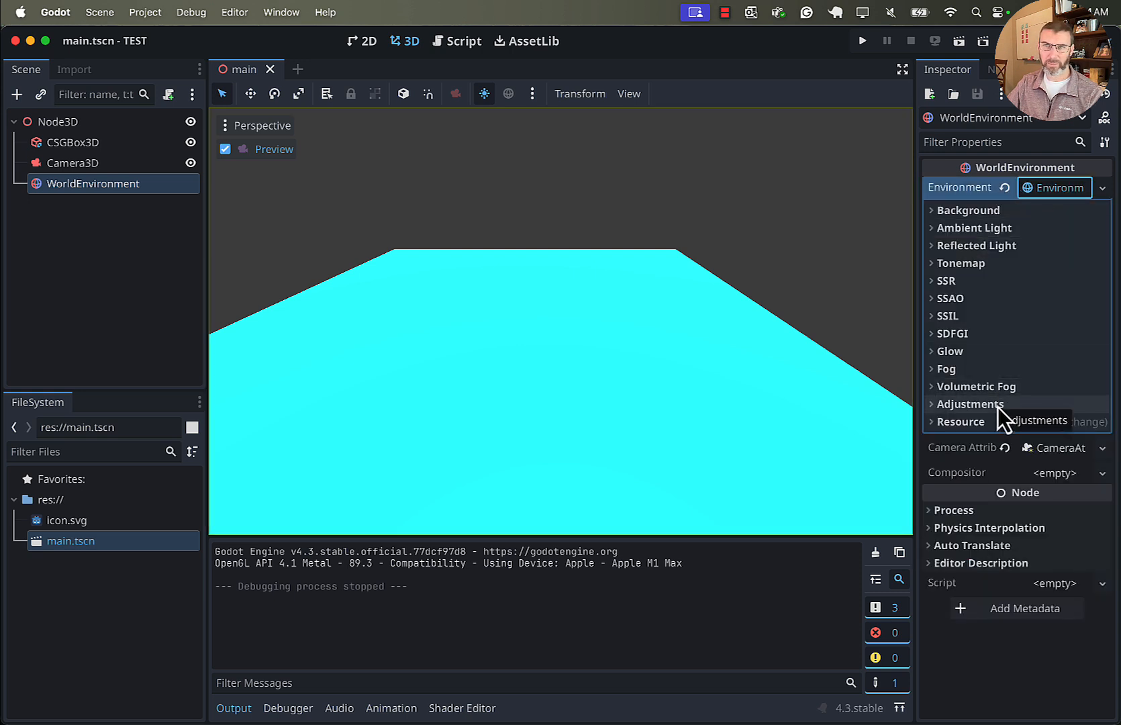
{"action": "left_click", "coordinate": [987, 230]}
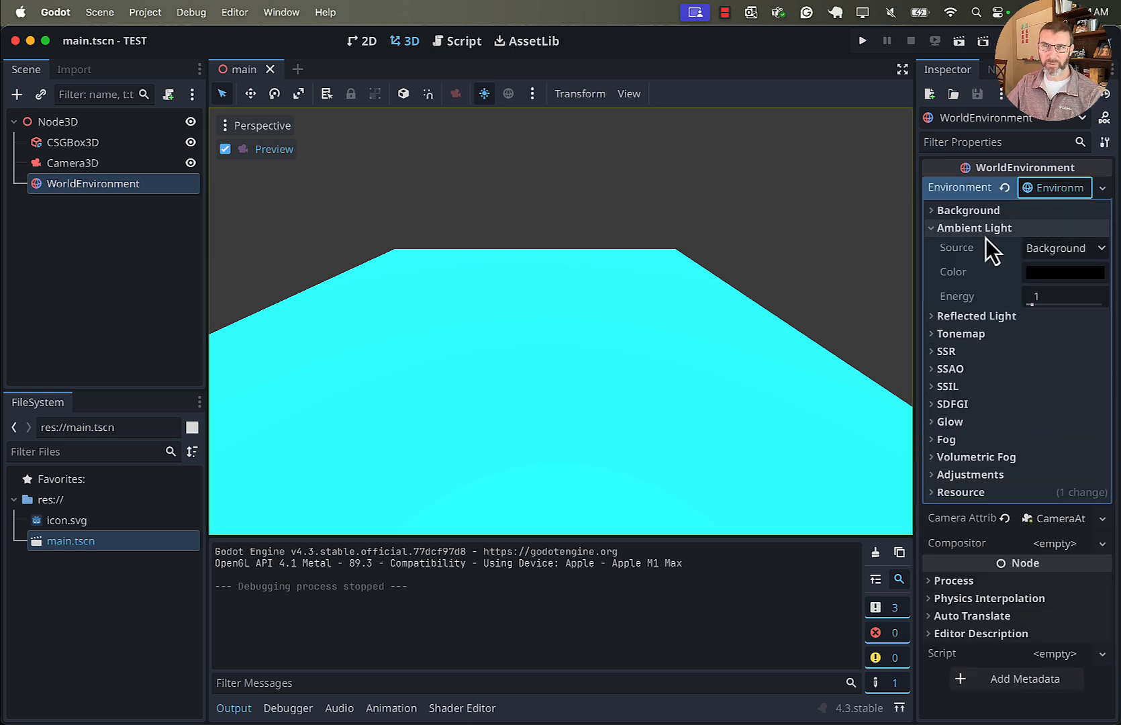
{"action": "left_click", "coordinate": [1101, 250]}
{"action": "left_click", "coordinate": [1068, 328]}
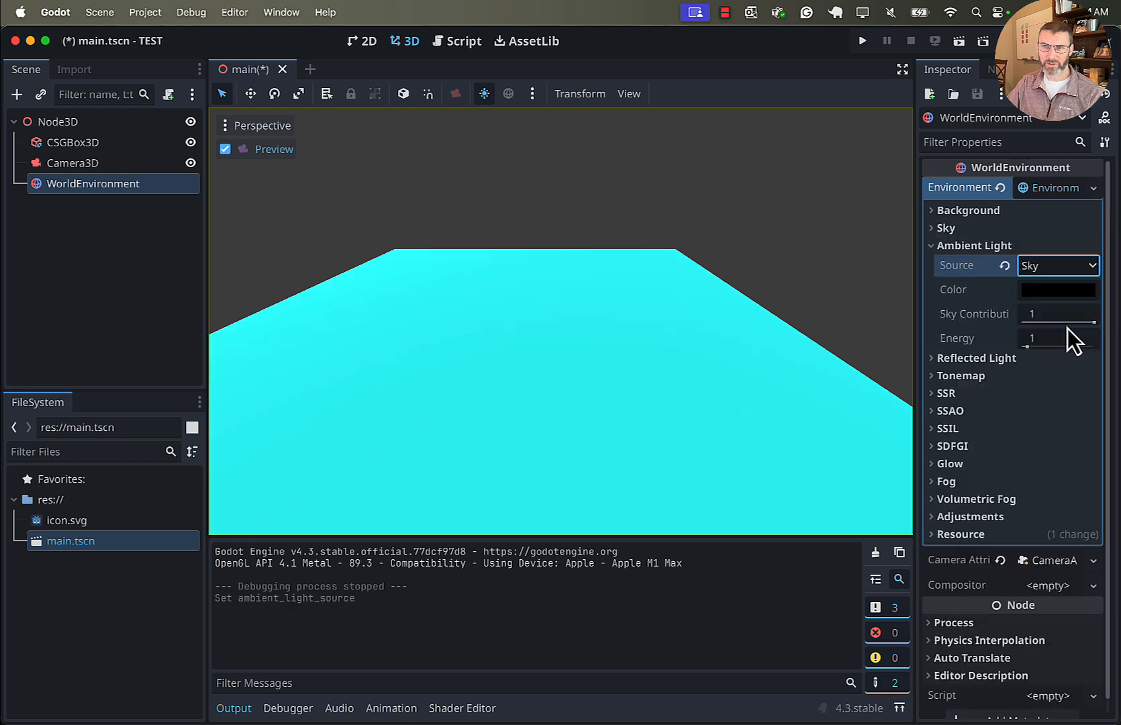
Set the Environment's ambient light color to a light blue.
{"action": "left_click", "coordinate": [1047, 293]}
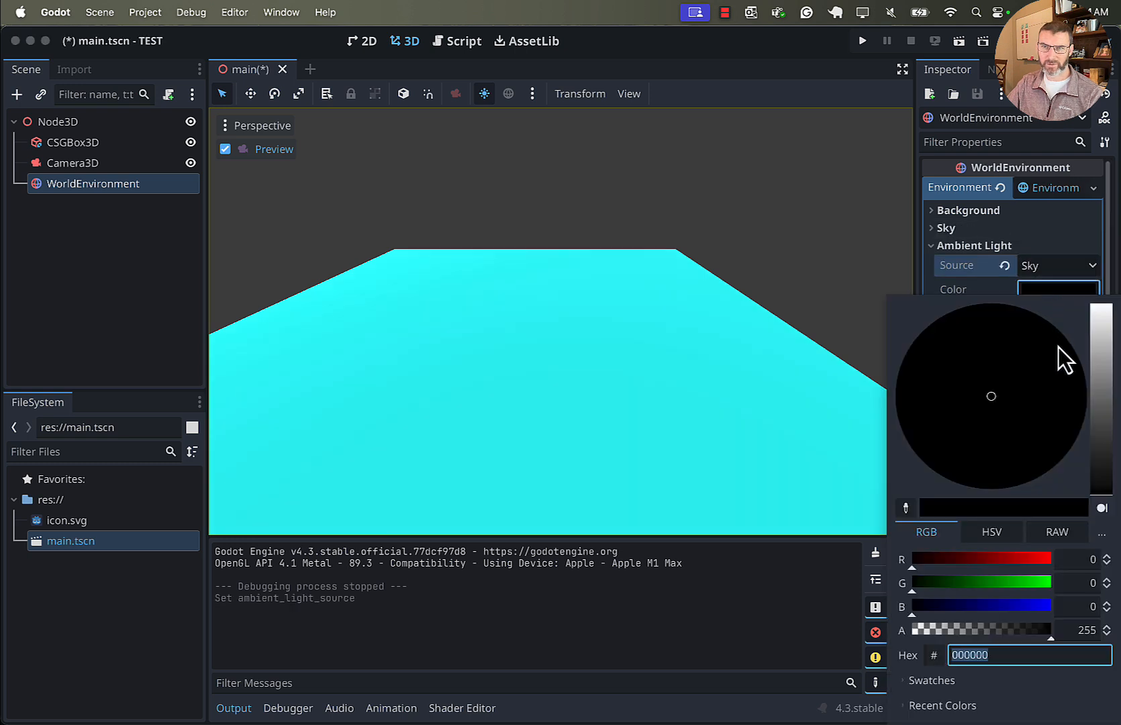
{"action": "left_click", "coordinate": [991, 606]}
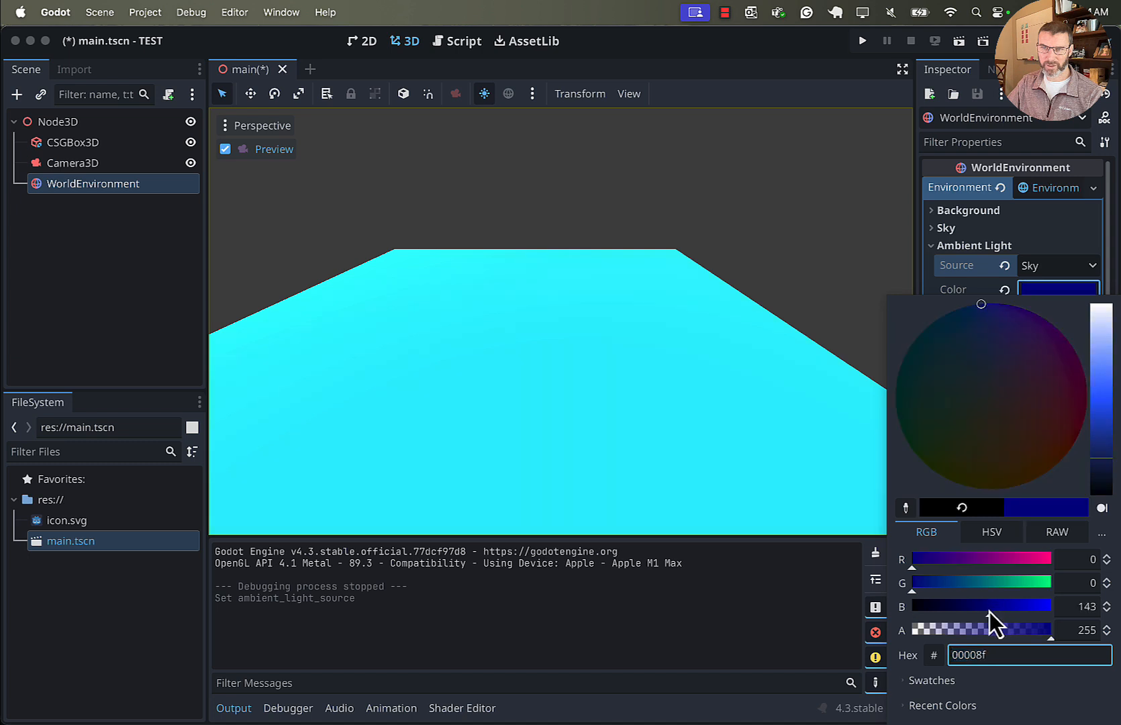
{"action": "left_click", "coordinate": [1094, 350]}
{"action": "left_click", "coordinate": [813, 403]}
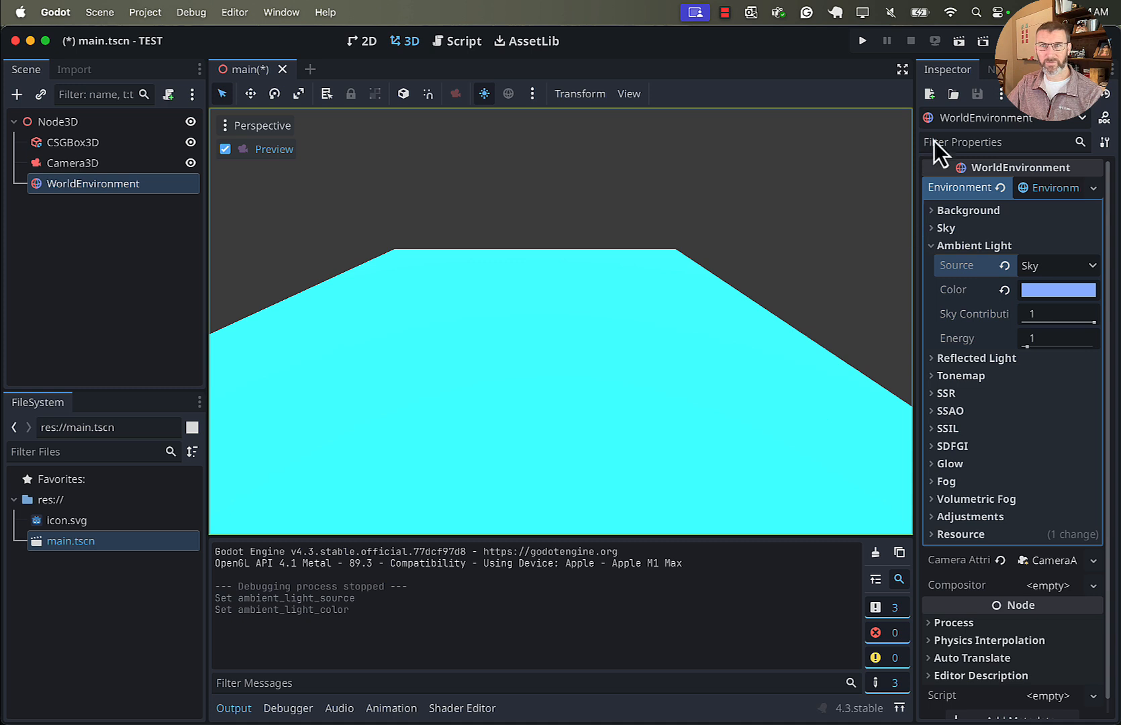
Expand the Environment's sky settings and assign a new Sky resource to its Sky property.
{"action": "left_click", "coordinate": [944, 229]}
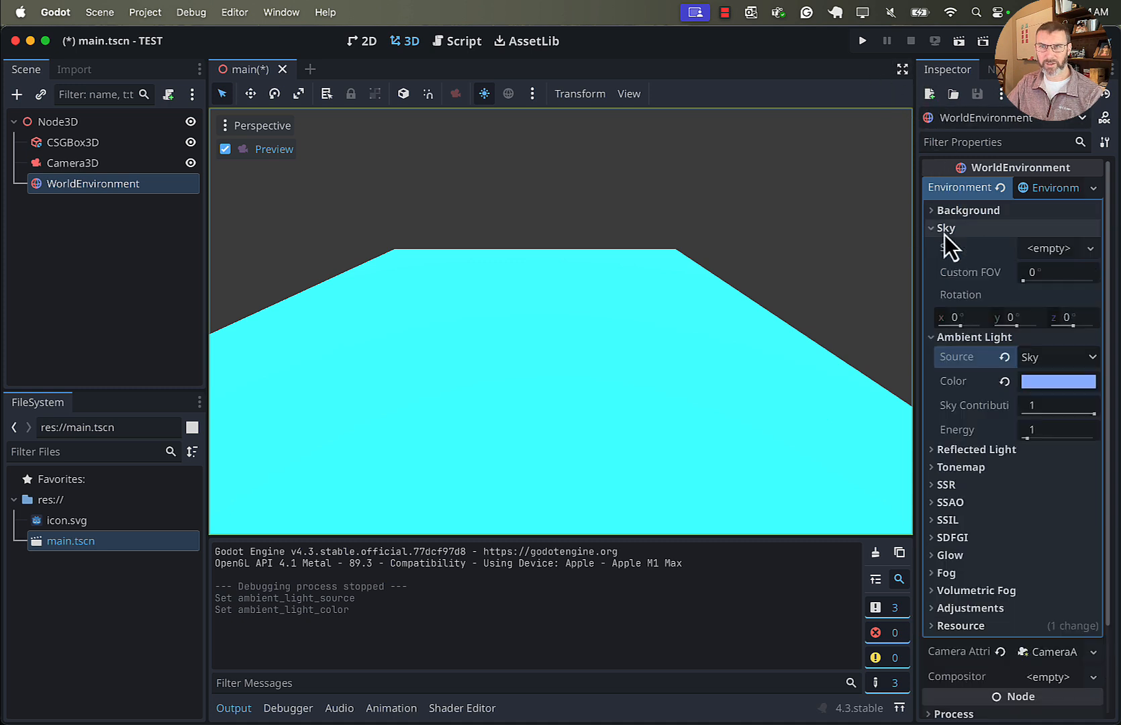
{"action": "left_click", "coordinate": [1056, 250]}
{"action": "left_click", "coordinate": [1052, 276]}
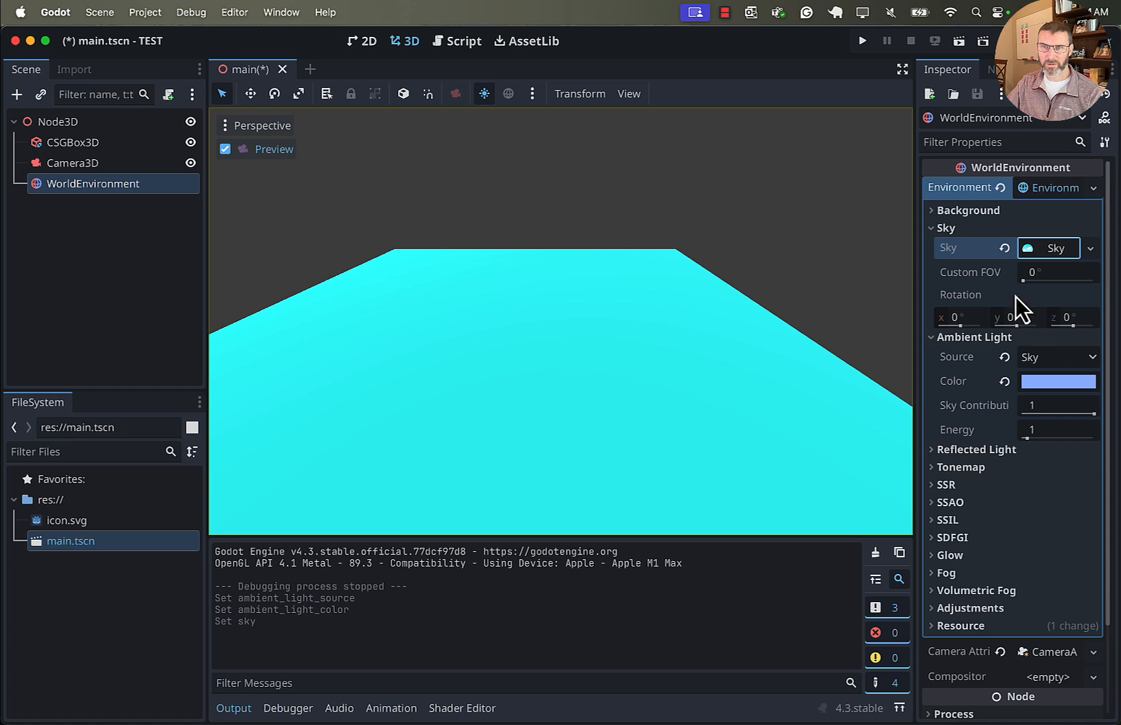
Set the Environment's background mode to Sky, then test-run the project and stop it.
{"action": "left_click", "coordinate": [964, 210]}
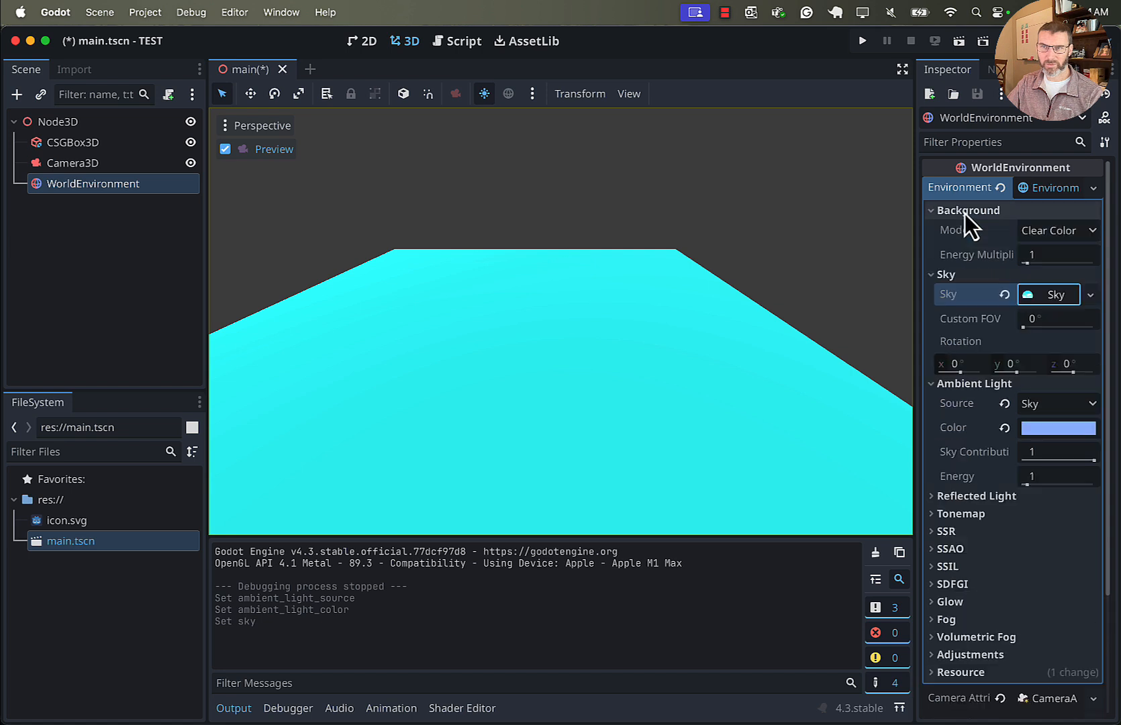
{"action": "left_click", "coordinate": [1071, 238]}
{"action": "left_click", "coordinate": [1047, 294]}
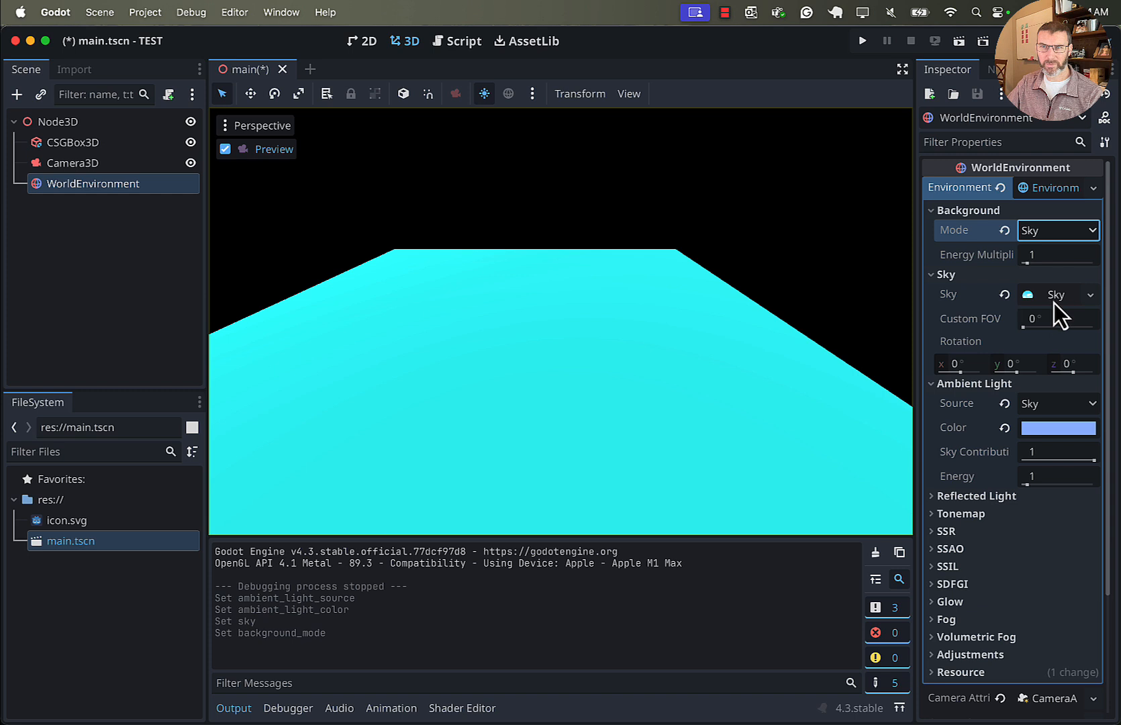
{"action": "scroll", "coordinate": [1011, 507], "scroll_direction": "down", "scroll_amount": 1}
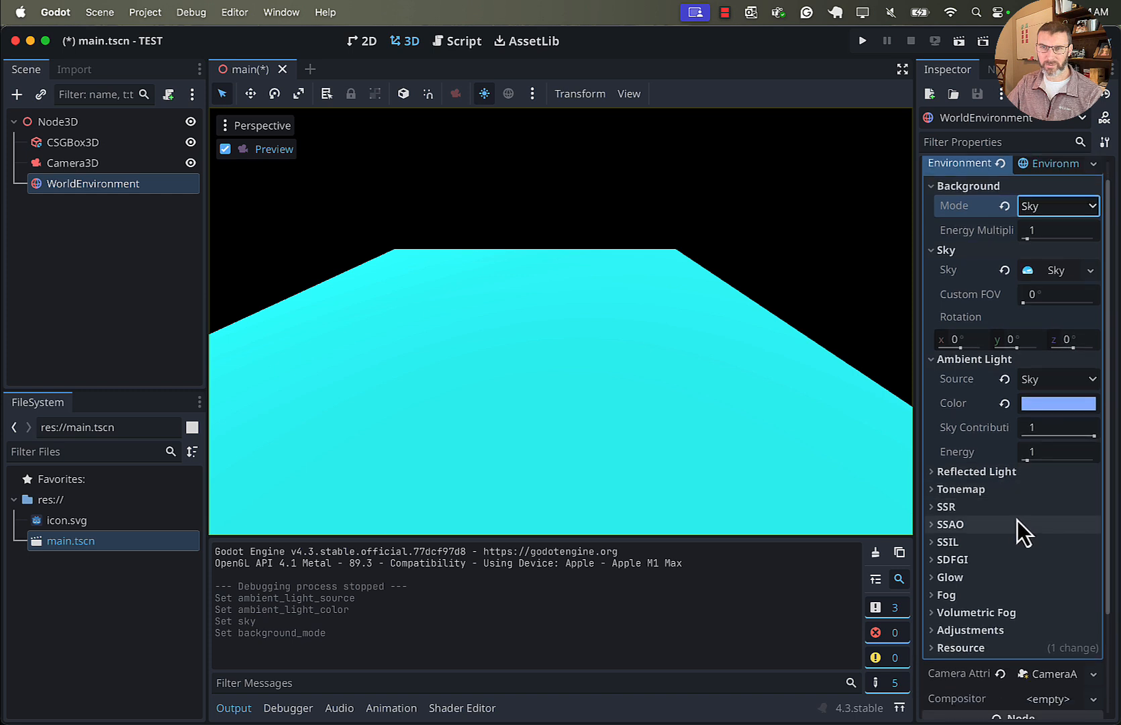
{"action": "left_click", "coordinate": [864, 42]}
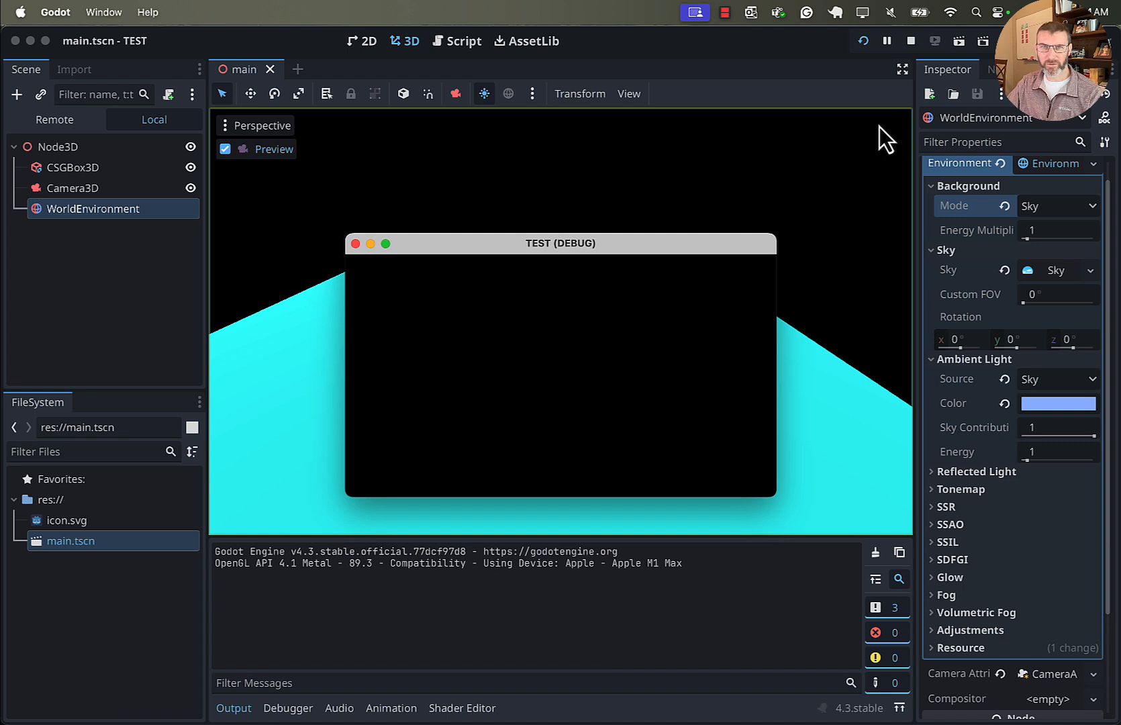
{"action": "left_click", "coordinate": [910, 41]}
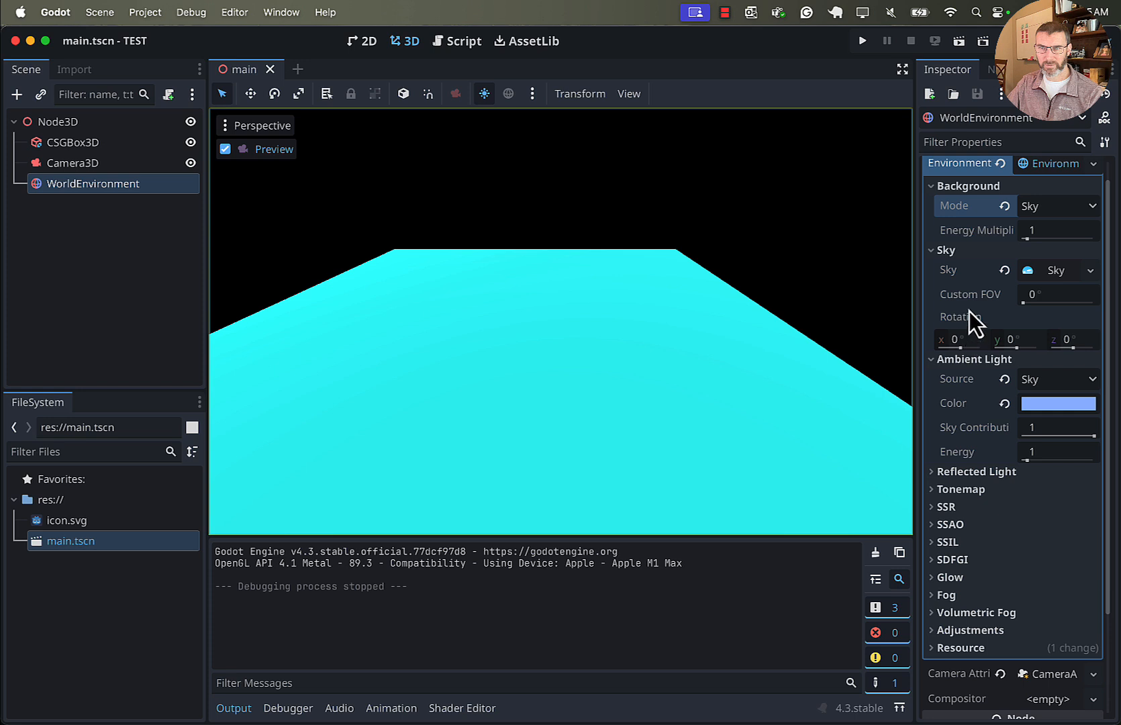
Assign a new ProceduralSkyMaterial as the Sky resource's sky material, and run the project.
{"action": "left_click", "coordinate": [1072, 270]}
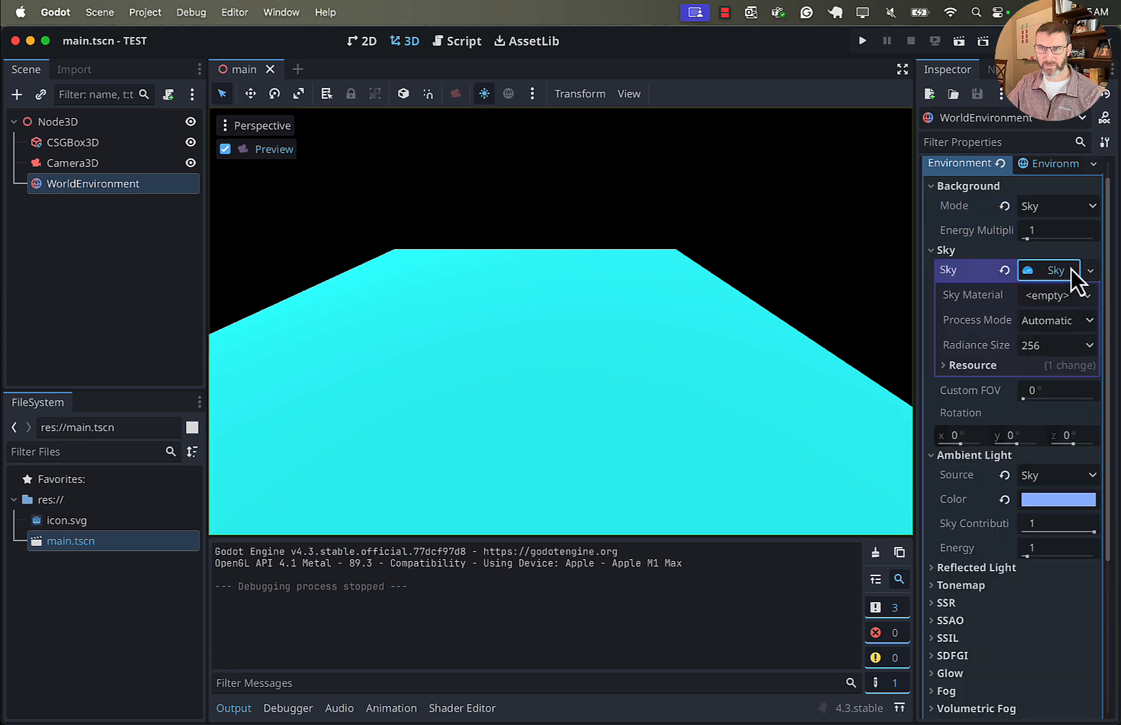
{"action": "left_click", "coordinate": [1058, 301]}
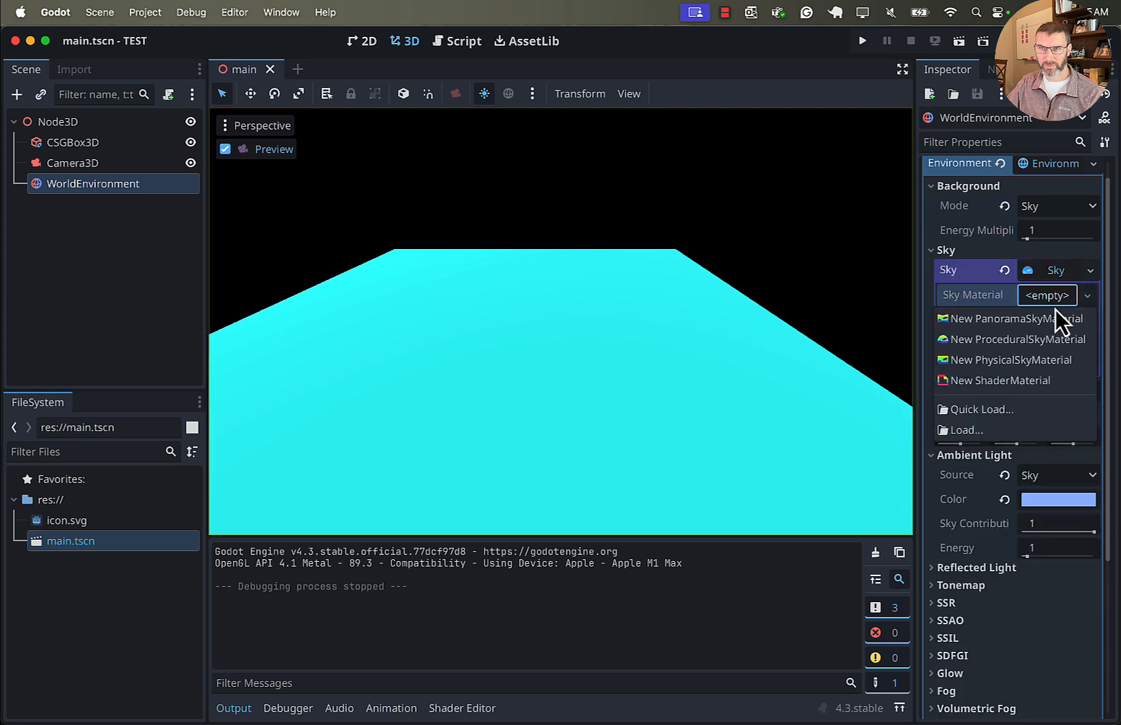
{"action": "left_click", "coordinate": [1015, 341]}
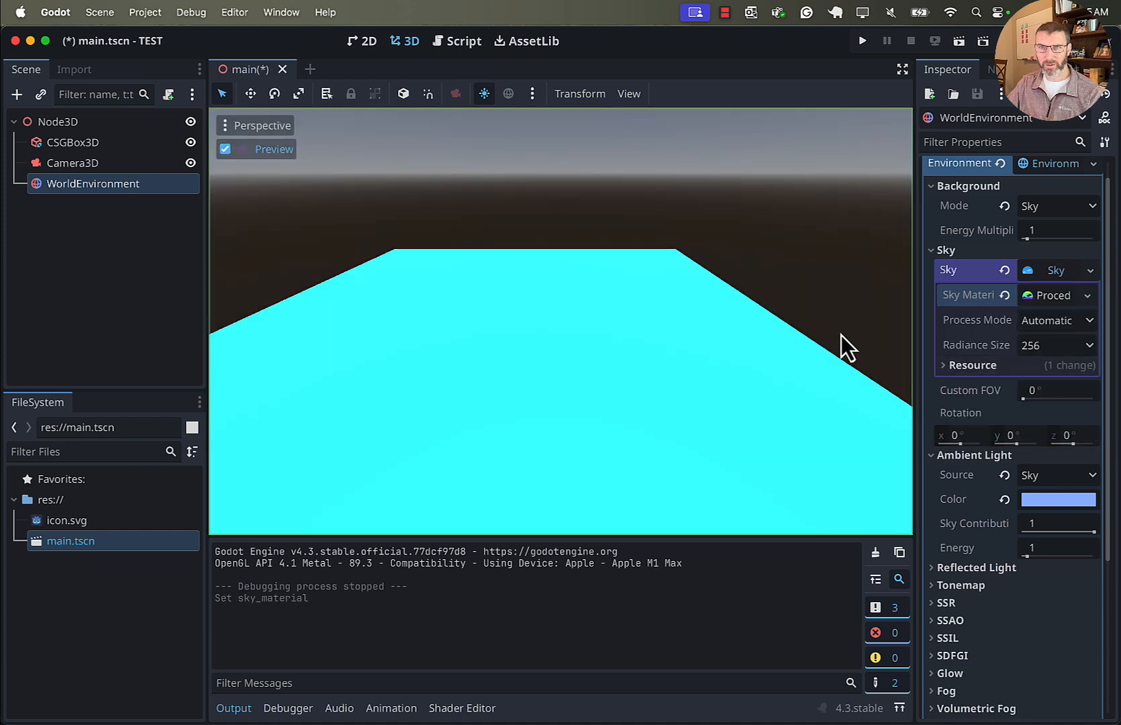
{"action": "left_click", "coordinate": [863, 42]}
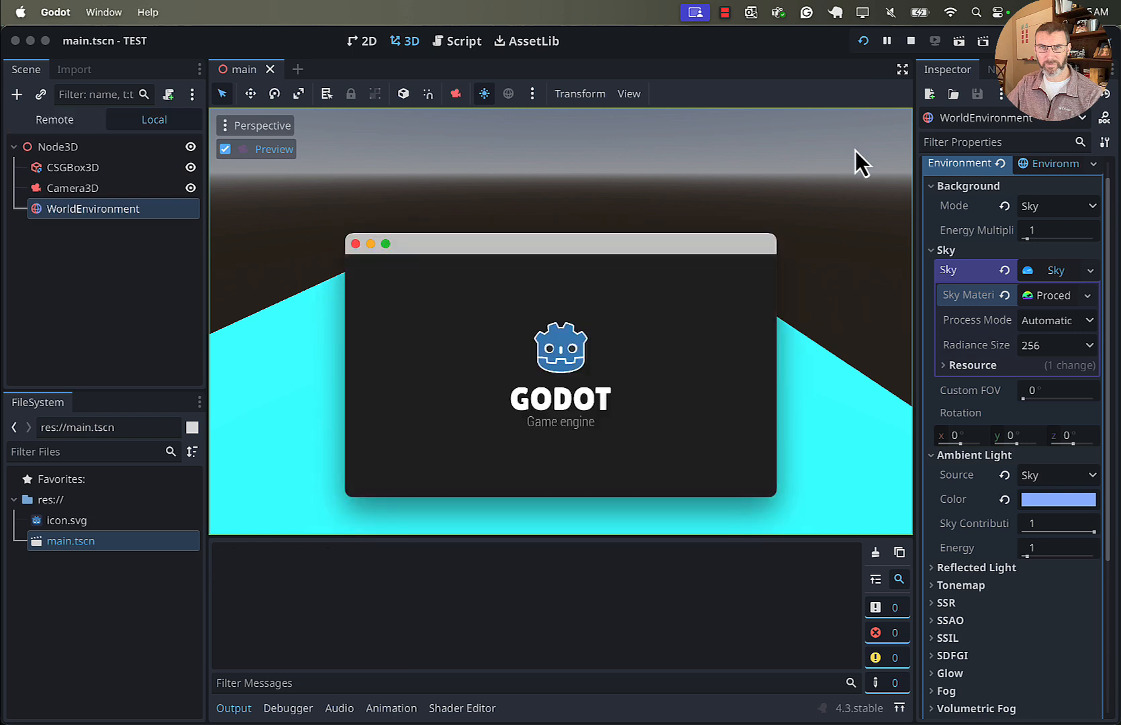